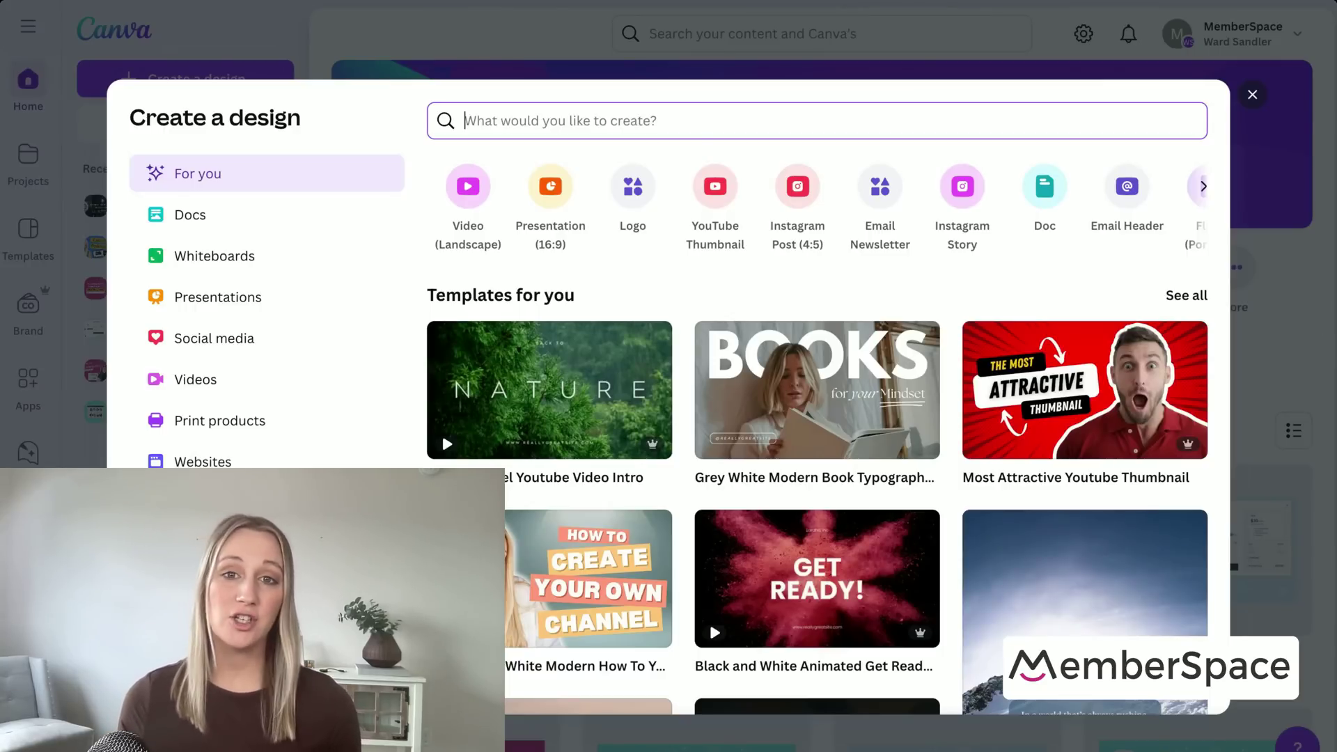
Start a new Ebook Cover design from an 'ebook' search.
type("ebook")
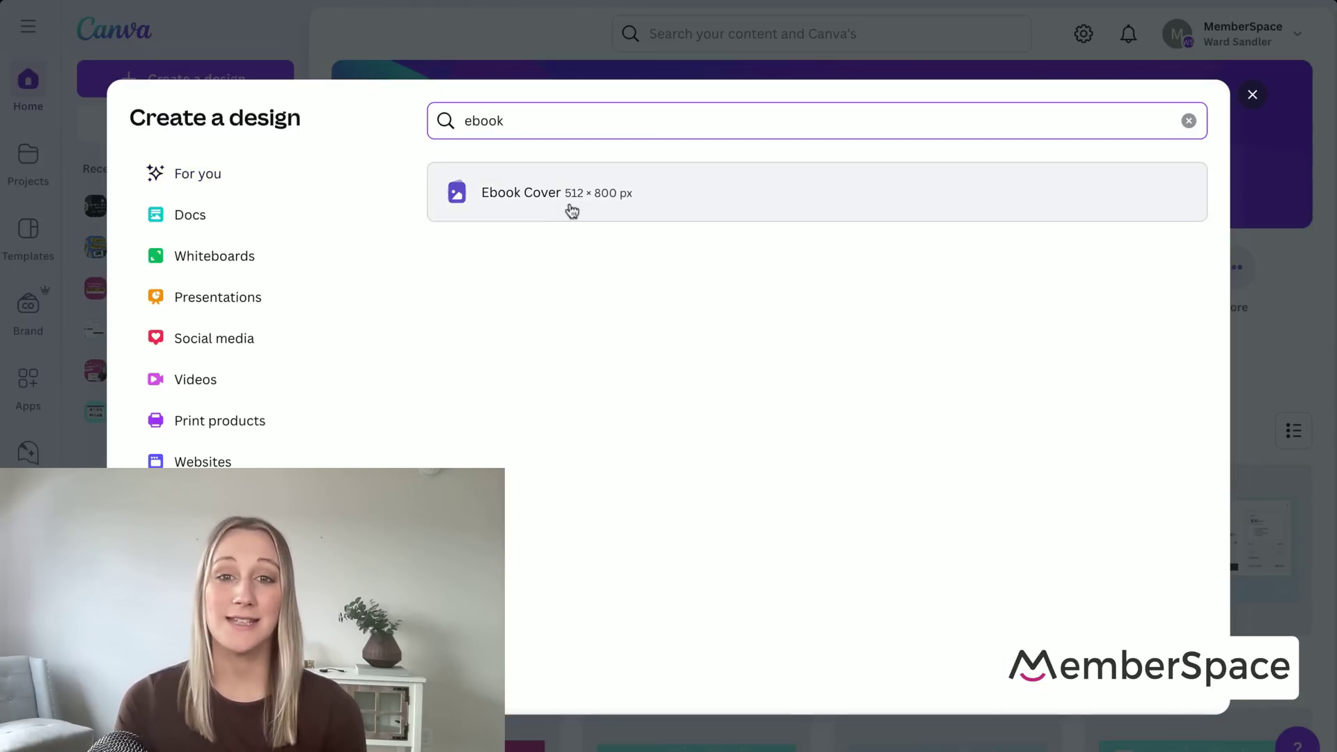
left_click(572, 210)
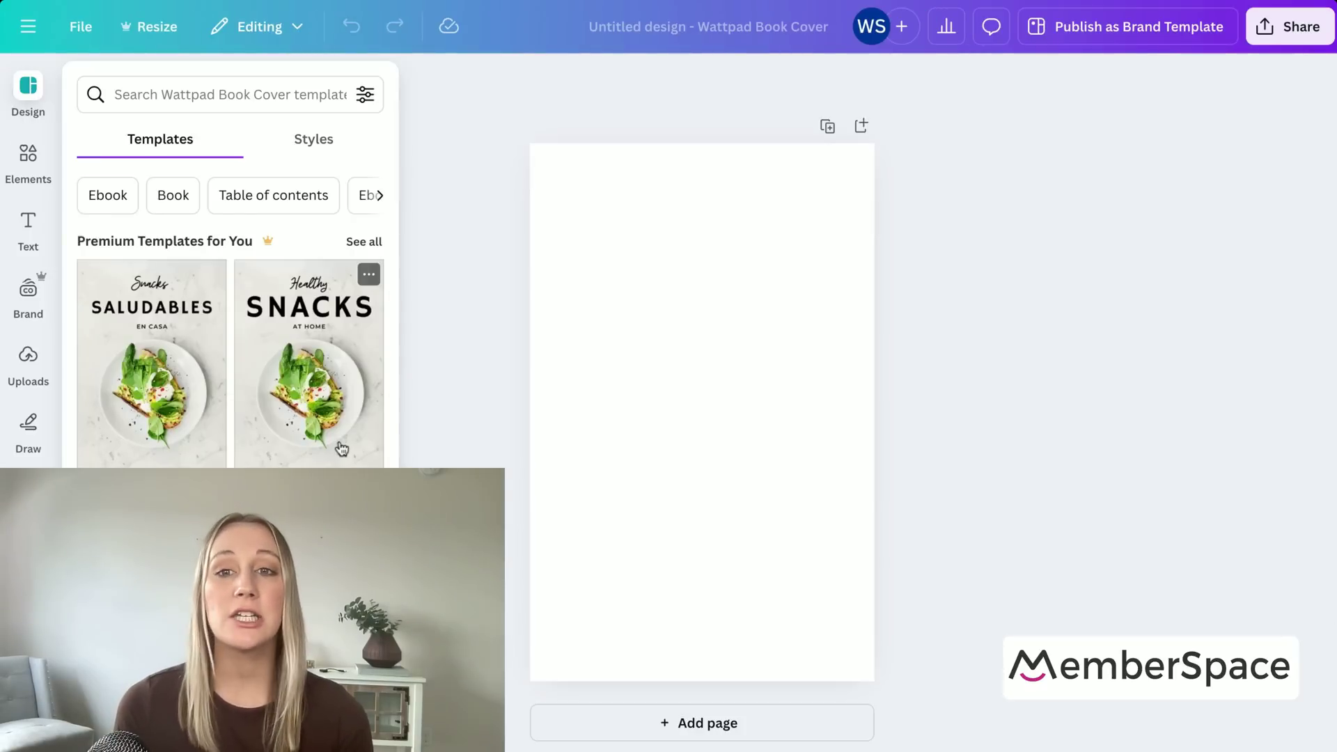
scroll(341, 447, "down", 5)
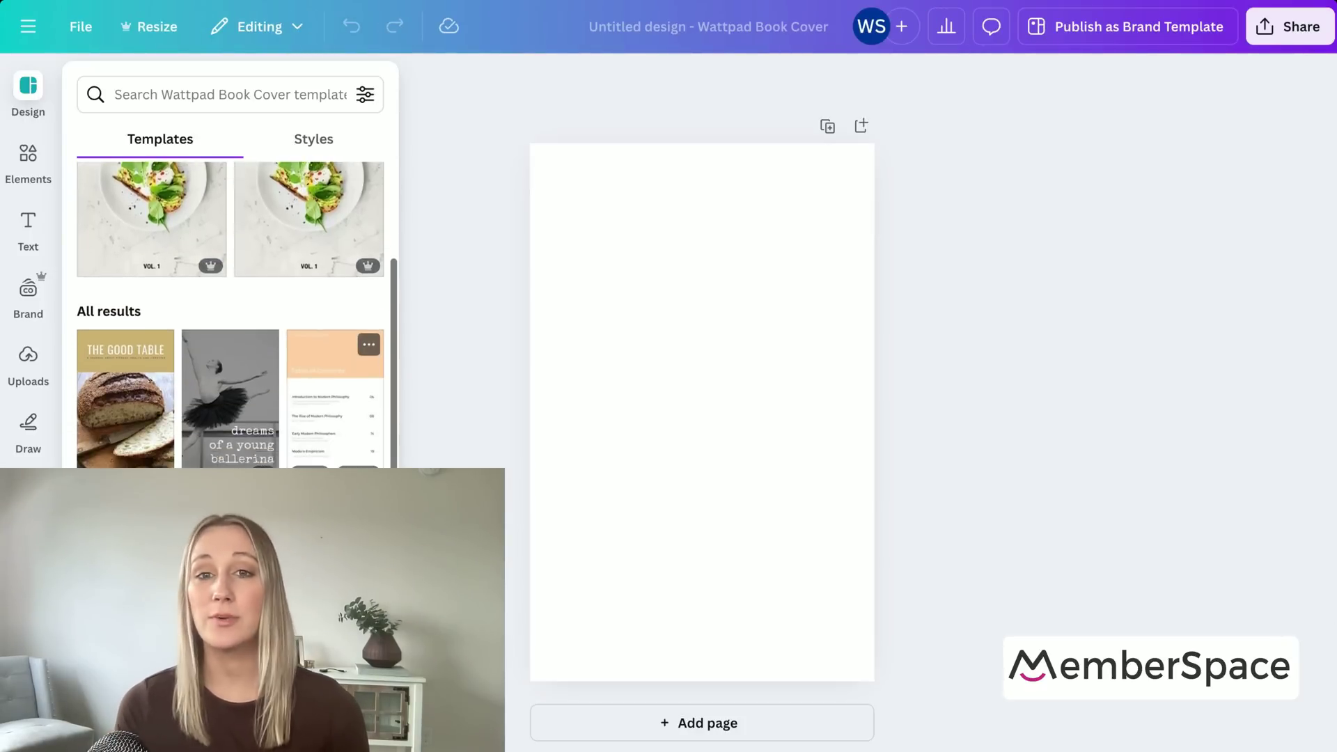
scroll(230, 348, "down", 3)
Apply all four pages of The Good Table template and scroll through them.
left_click(119, 374)
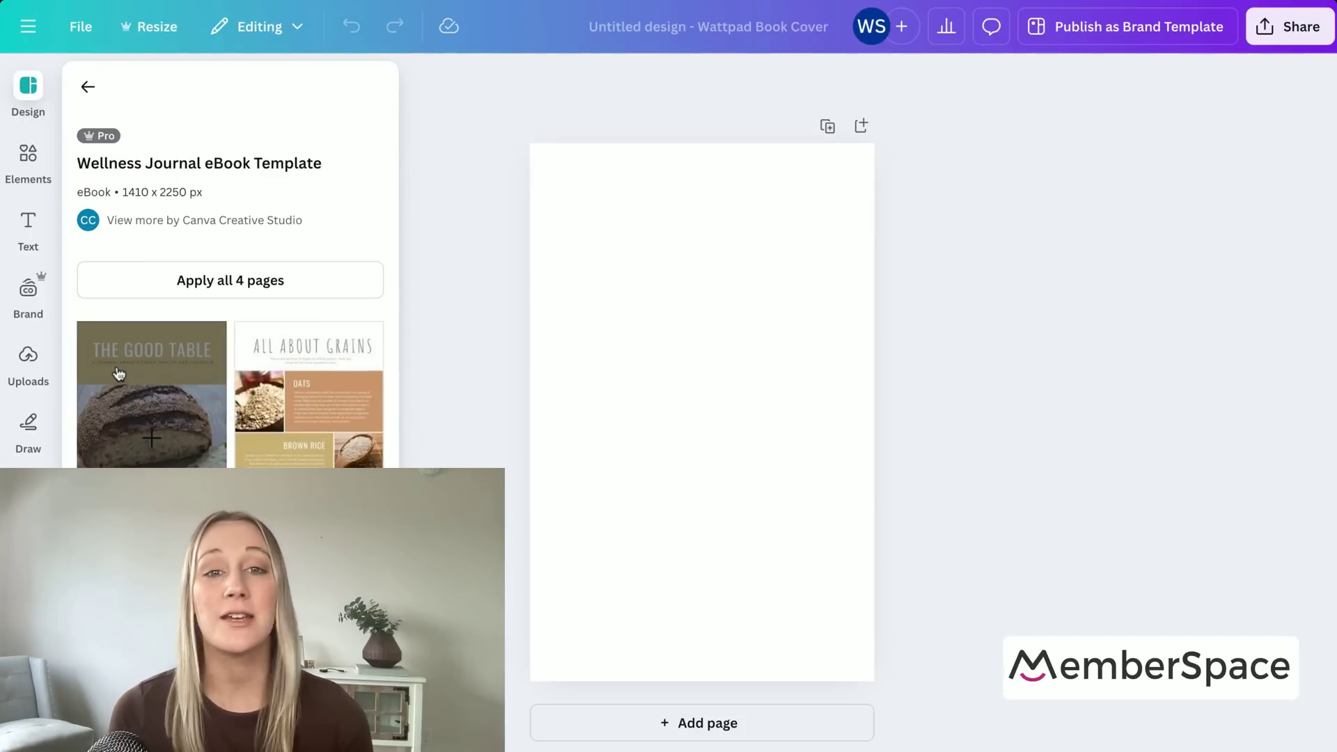
left_click(197, 279)
scroll(1031, 489, "down", 2)
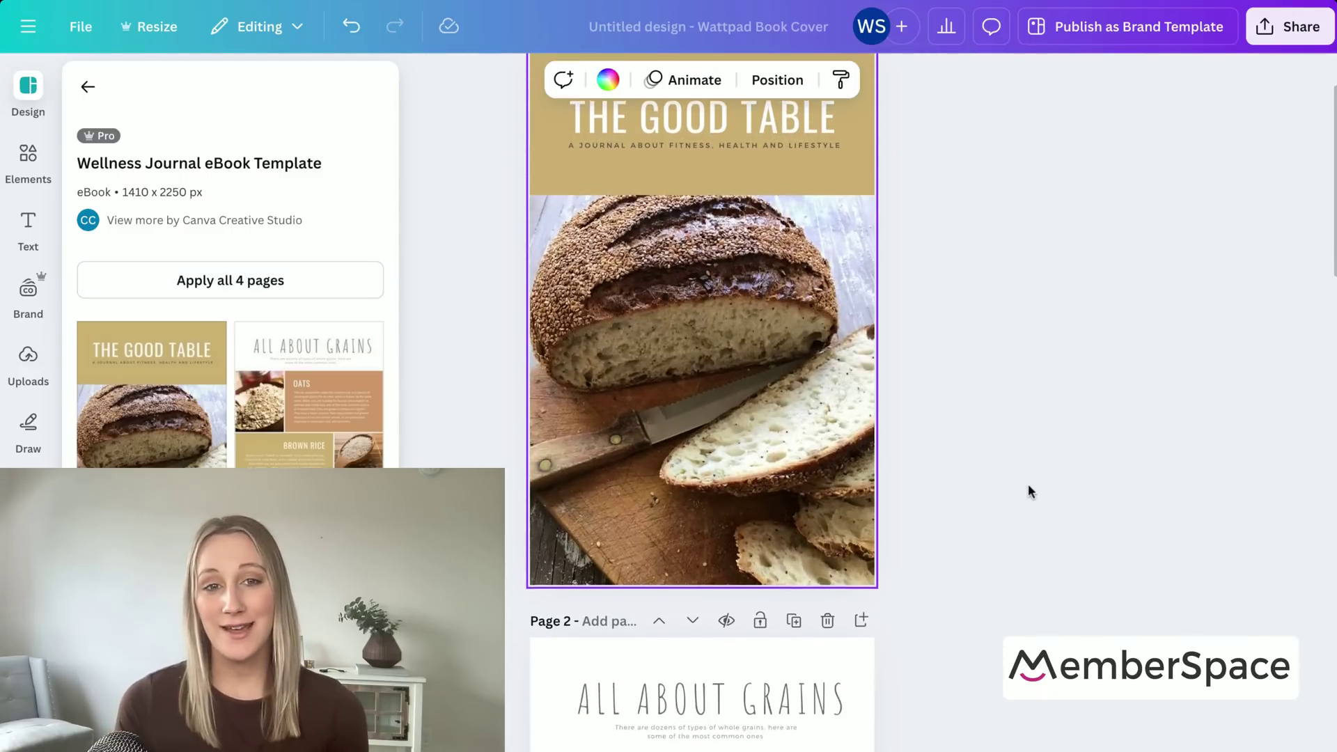
scroll(1031, 490, "down", 8)
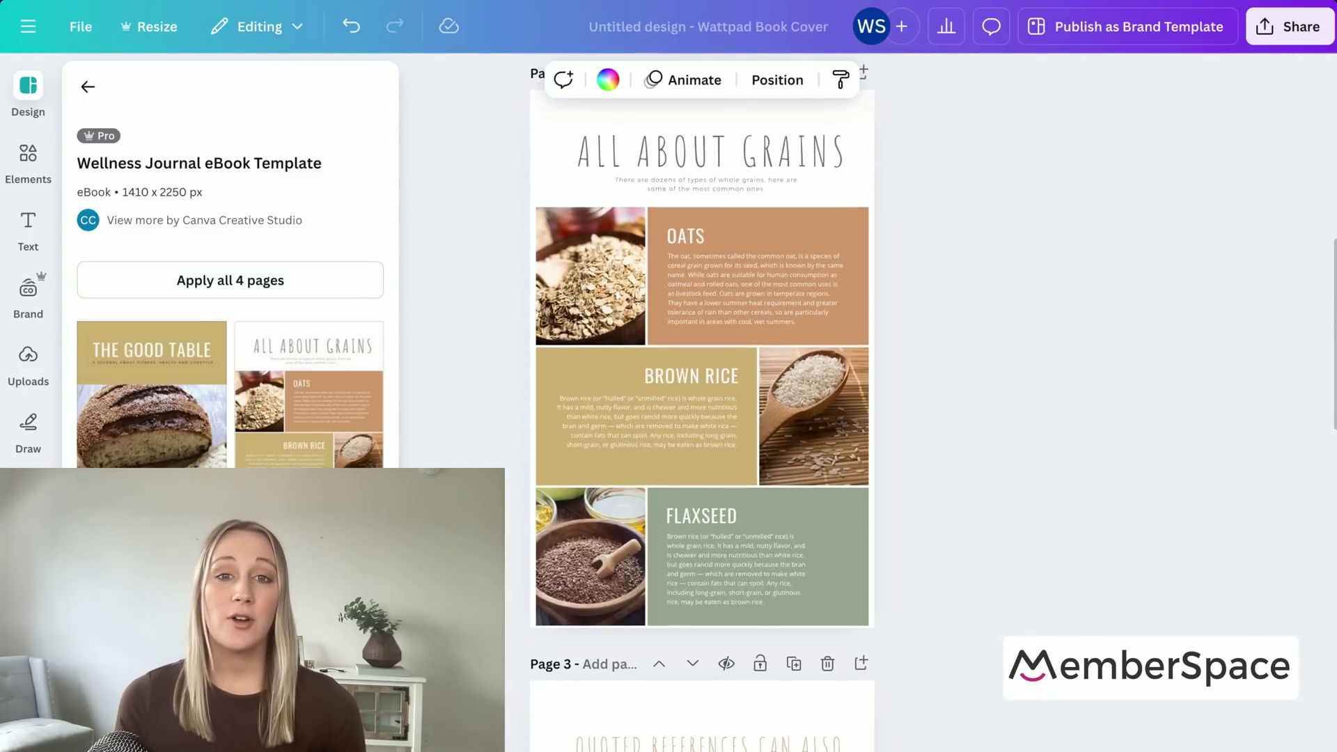
scroll(702, 402, "down", 10)
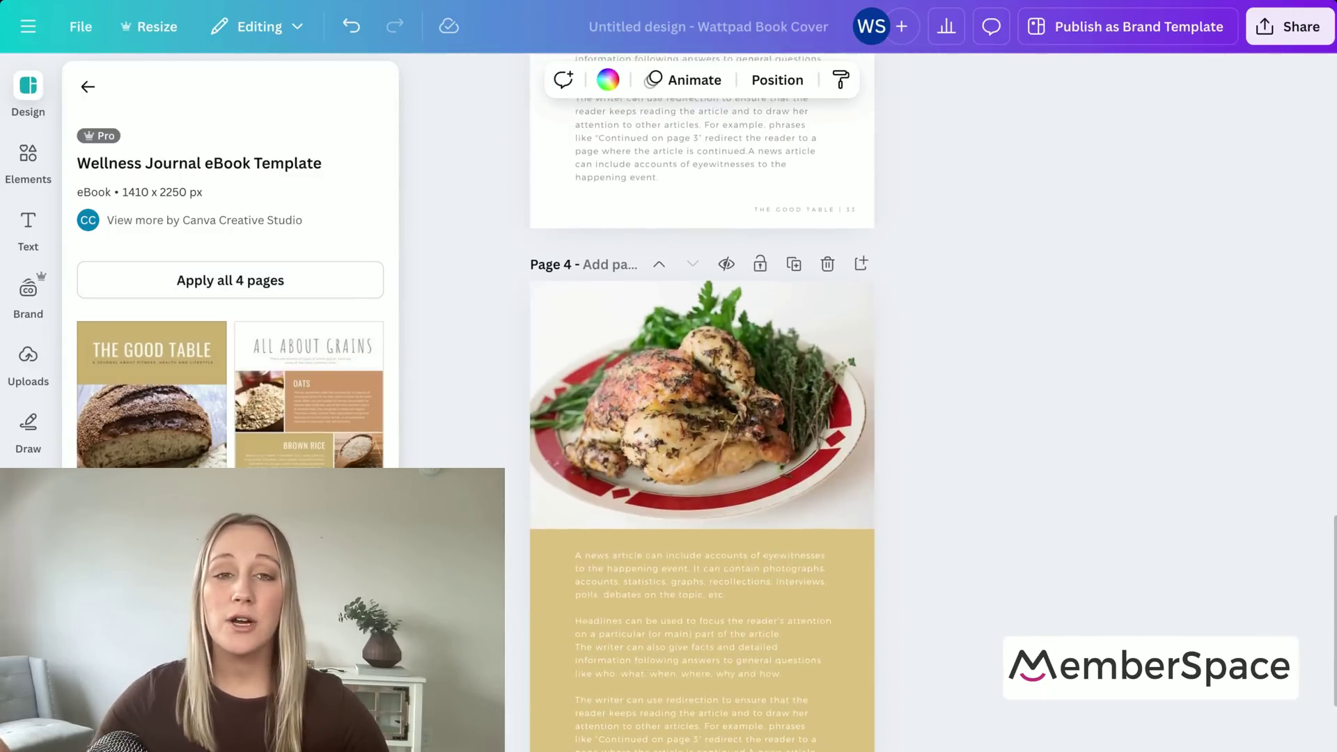
scroll(703, 402, "down", 2)
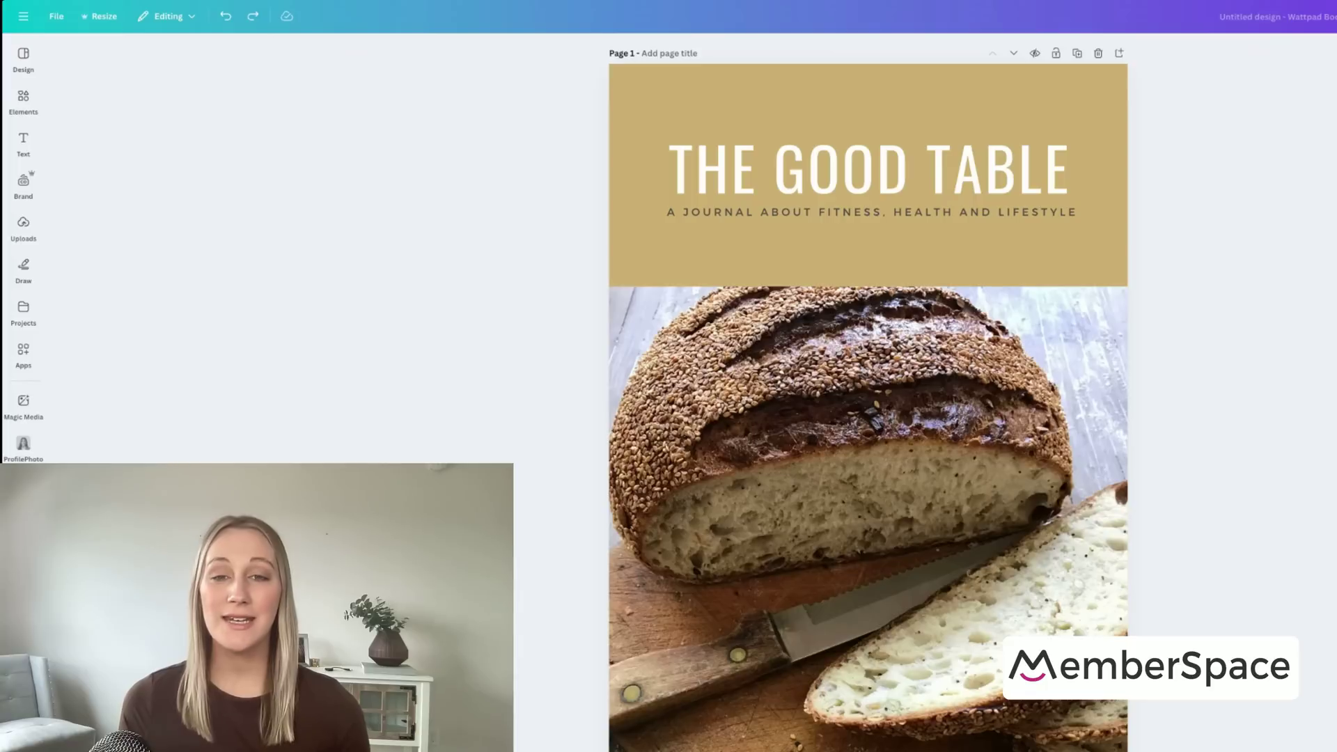
Replace the cover title with 'GOING GLUTEN-FREE' and shrink it to fit the header.
left_click(890, 177)
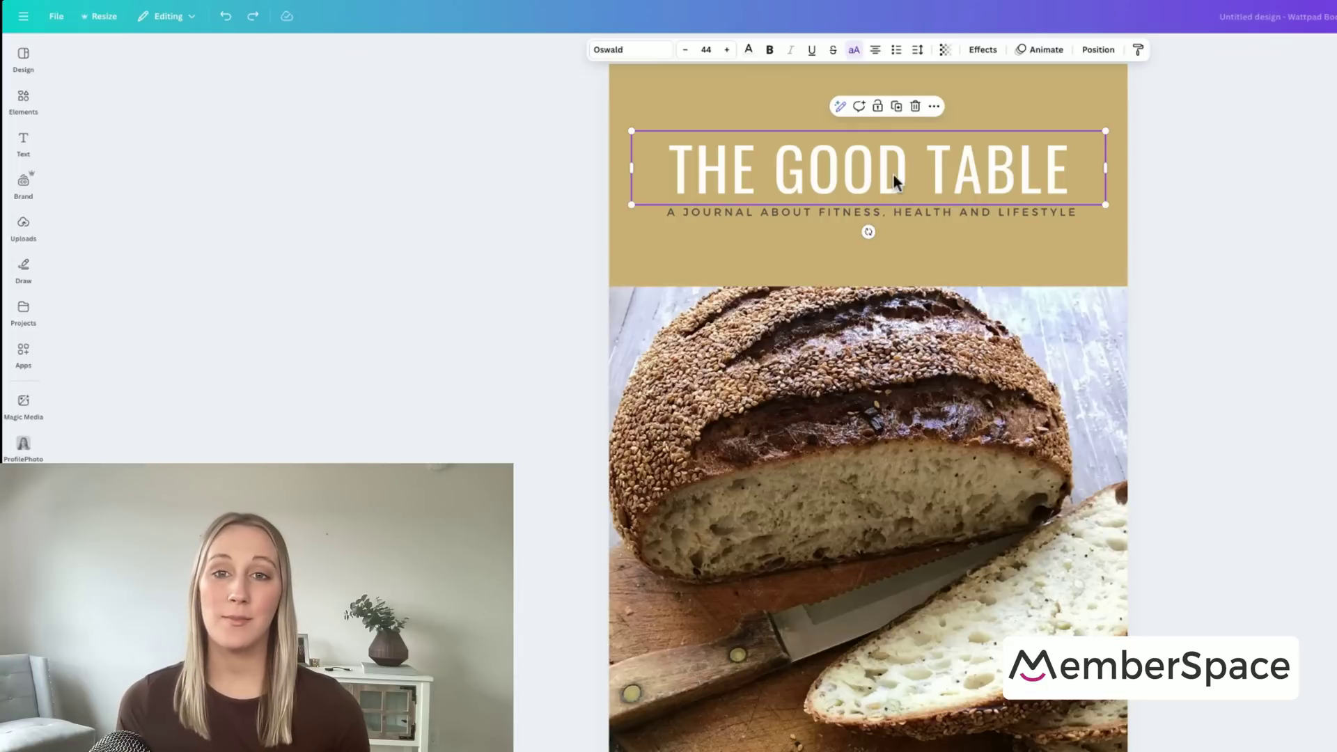
double_click(800, 169)
type("GOING GLUTEN-FREE")
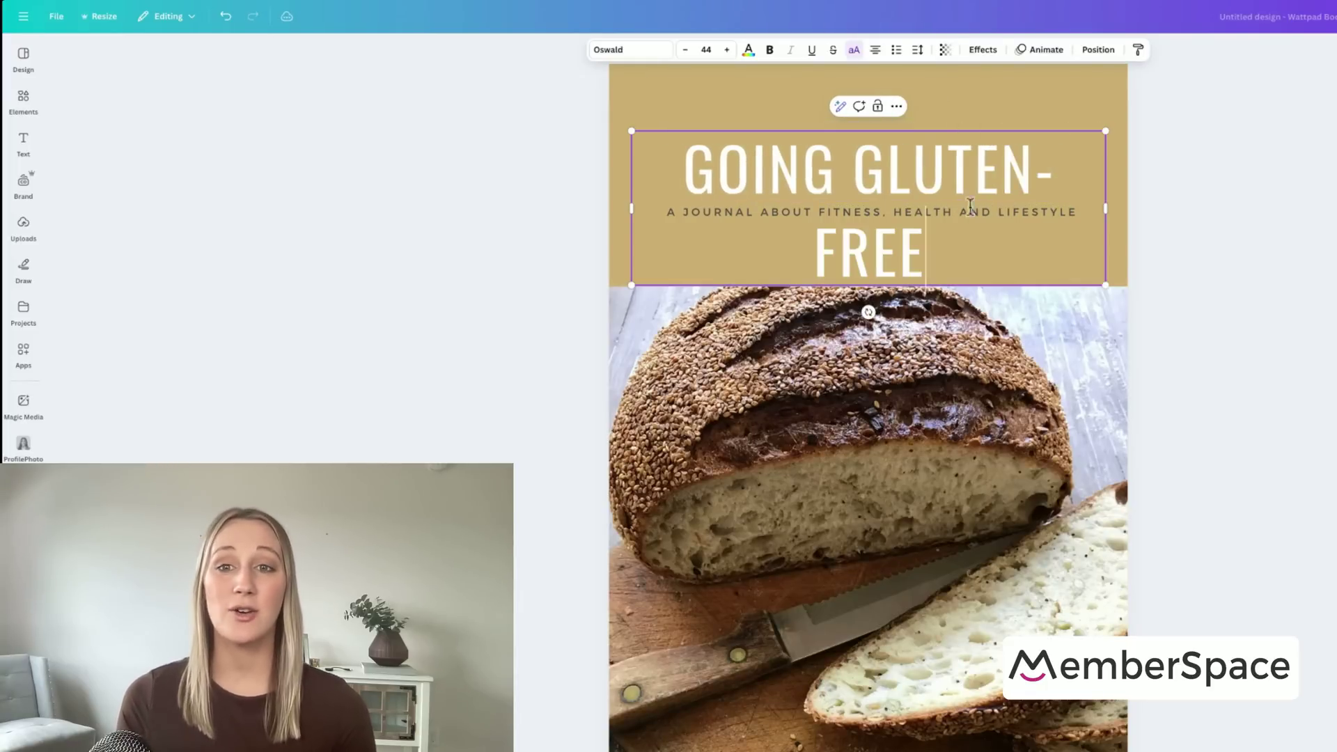
left_click_drag(1106, 277, 1102, 209)
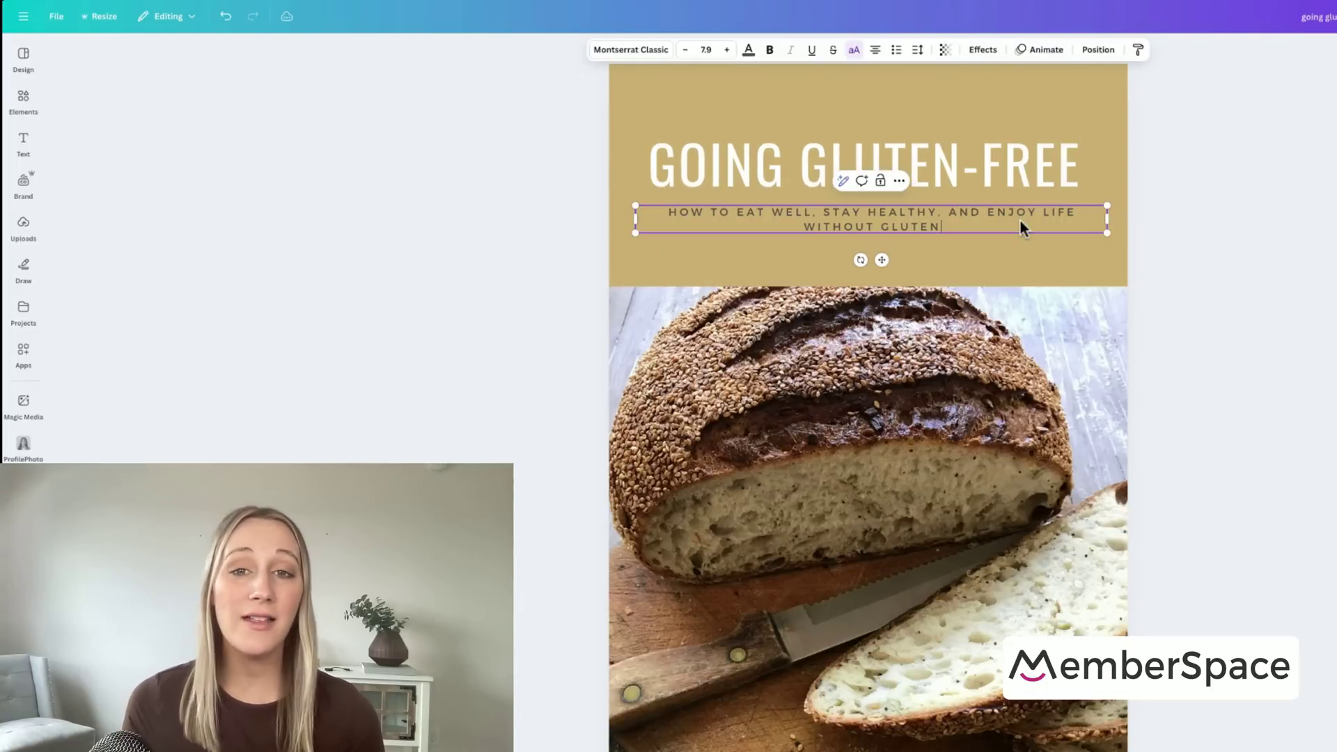
Set the title in League Spartan and widen it to stay on one line.
left_click(1272, 235)
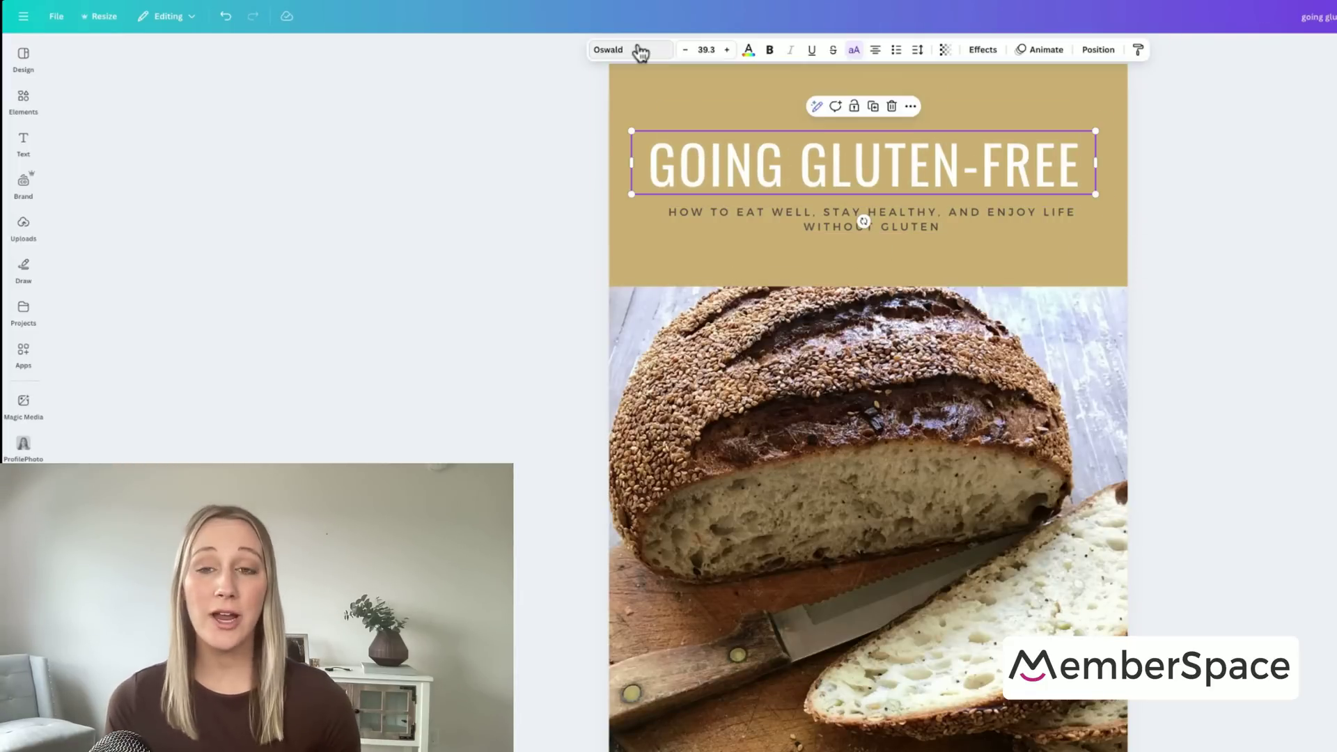
left_click(641, 51)
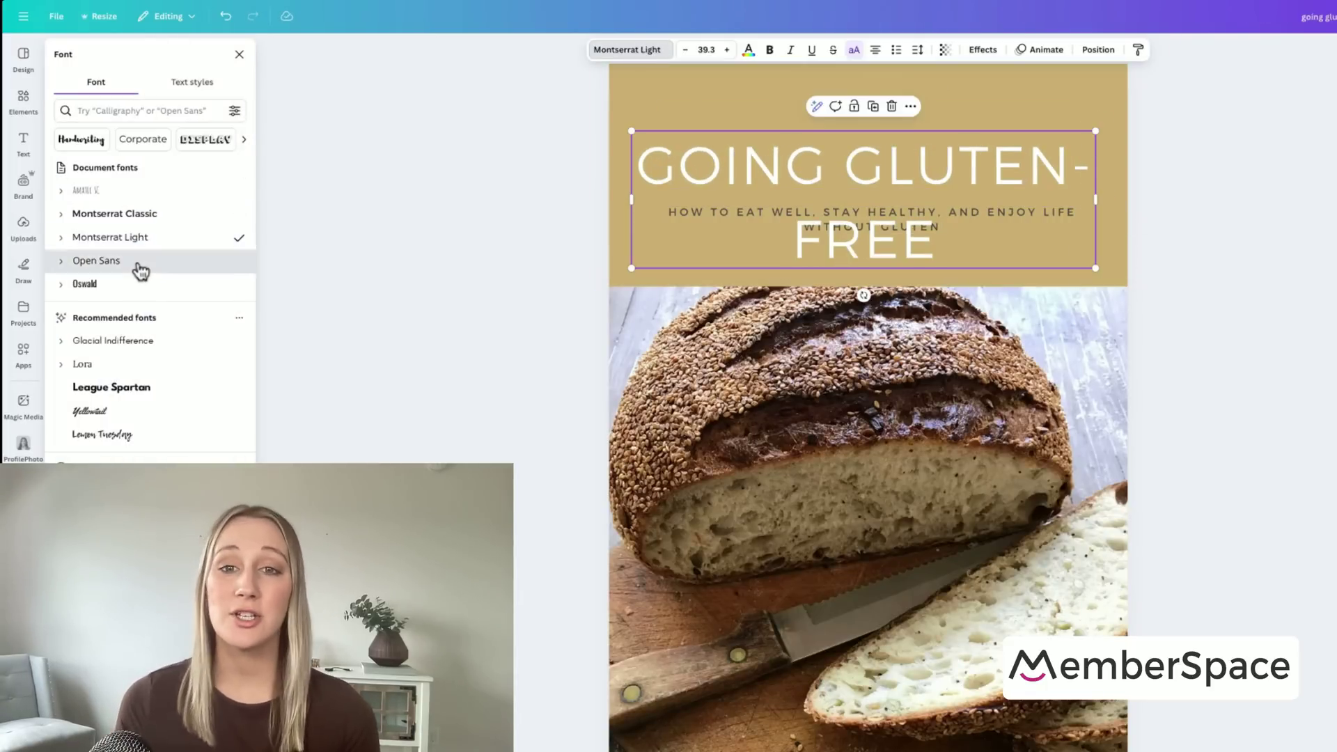
left_click(134, 389)
left_click_drag(1095, 197, 1096, 166)
Move the subtitle up beneath the title and make it black.
left_click_drag(949, 227, 943, 195)
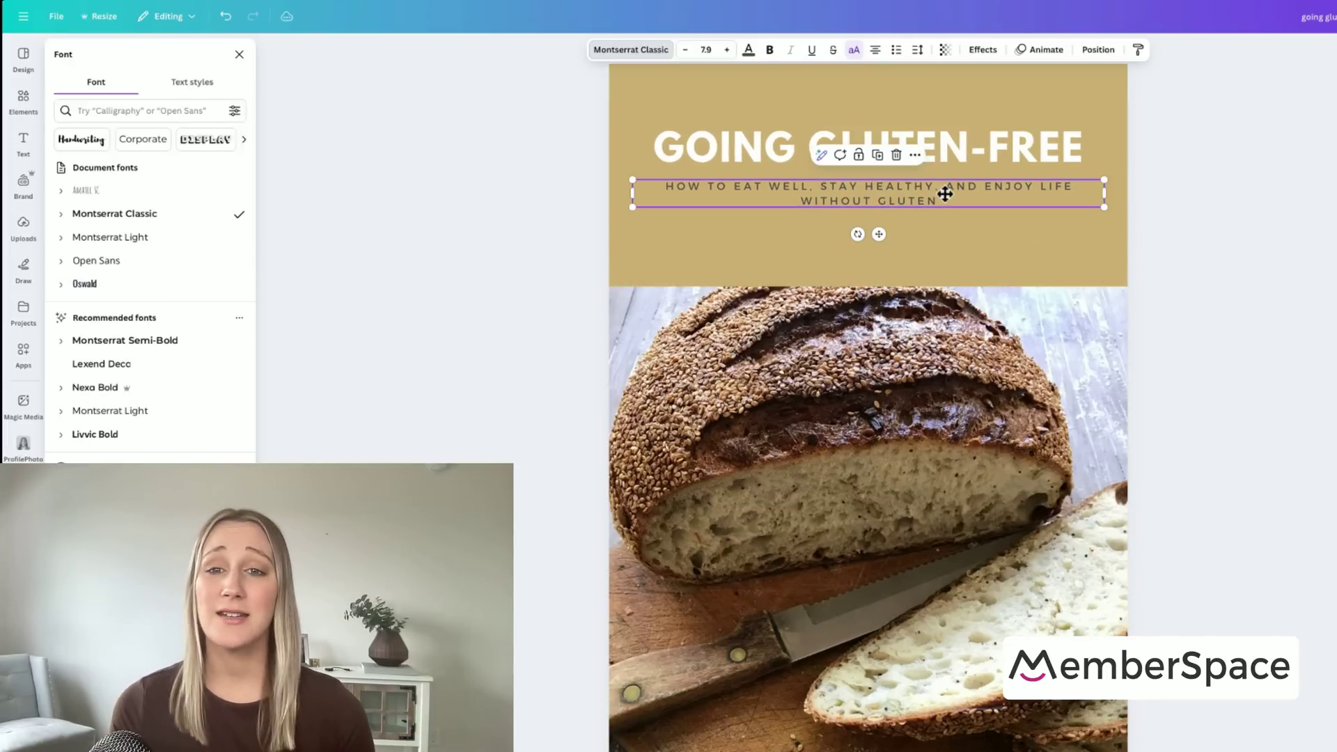
left_click(748, 50)
left_click(232, 259)
left_click(695, 230)
left_click(757, 49)
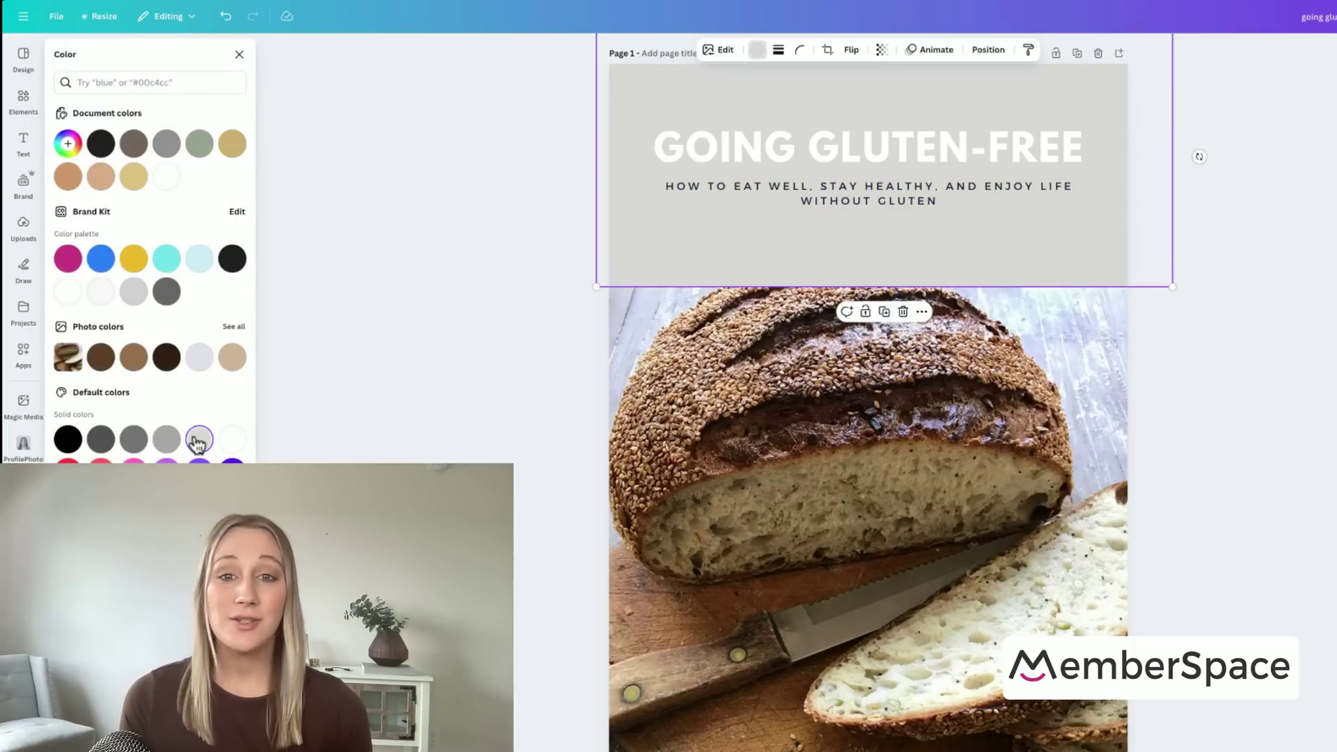
Keep the cover background yellow and search Elements photos for 'gluten free'.
left_click(166, 439)
key("ctrl+z")
left_click(695, 501)
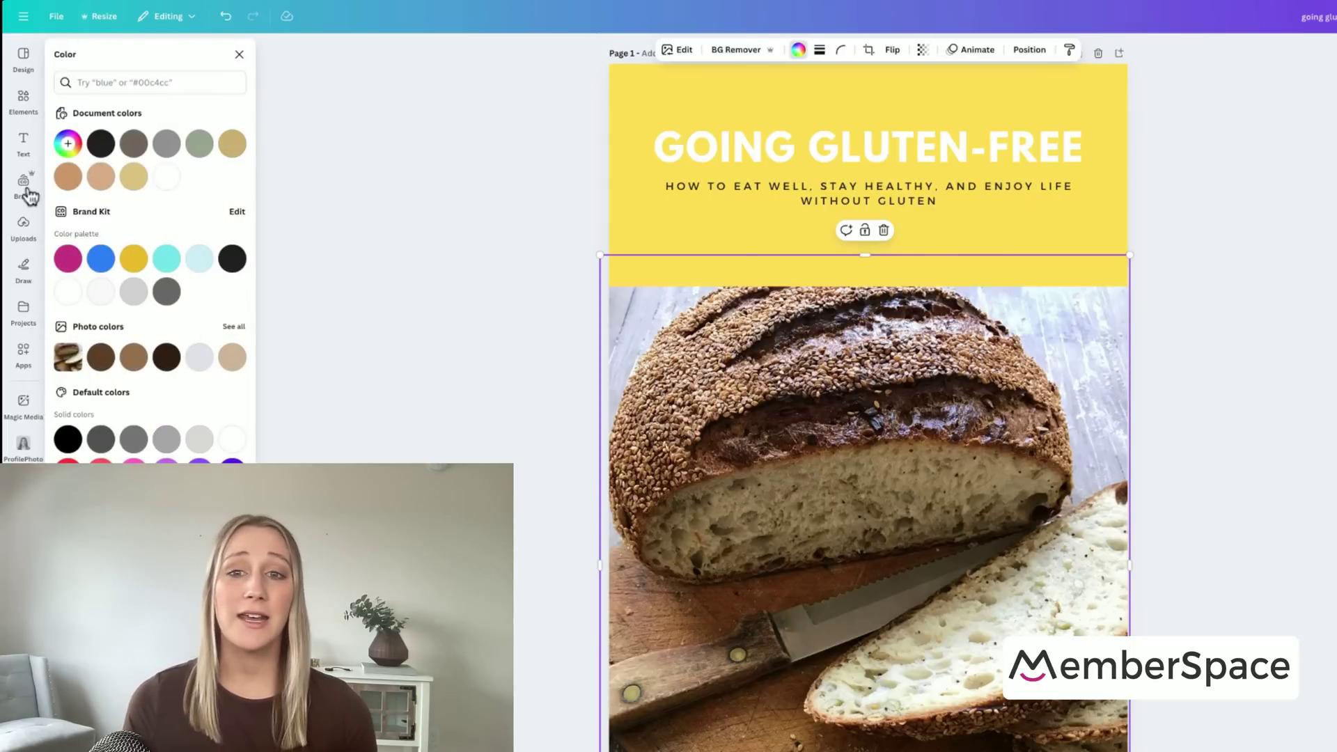
left_click(23, 97)
left_click(137, 55)
type("gluten free")
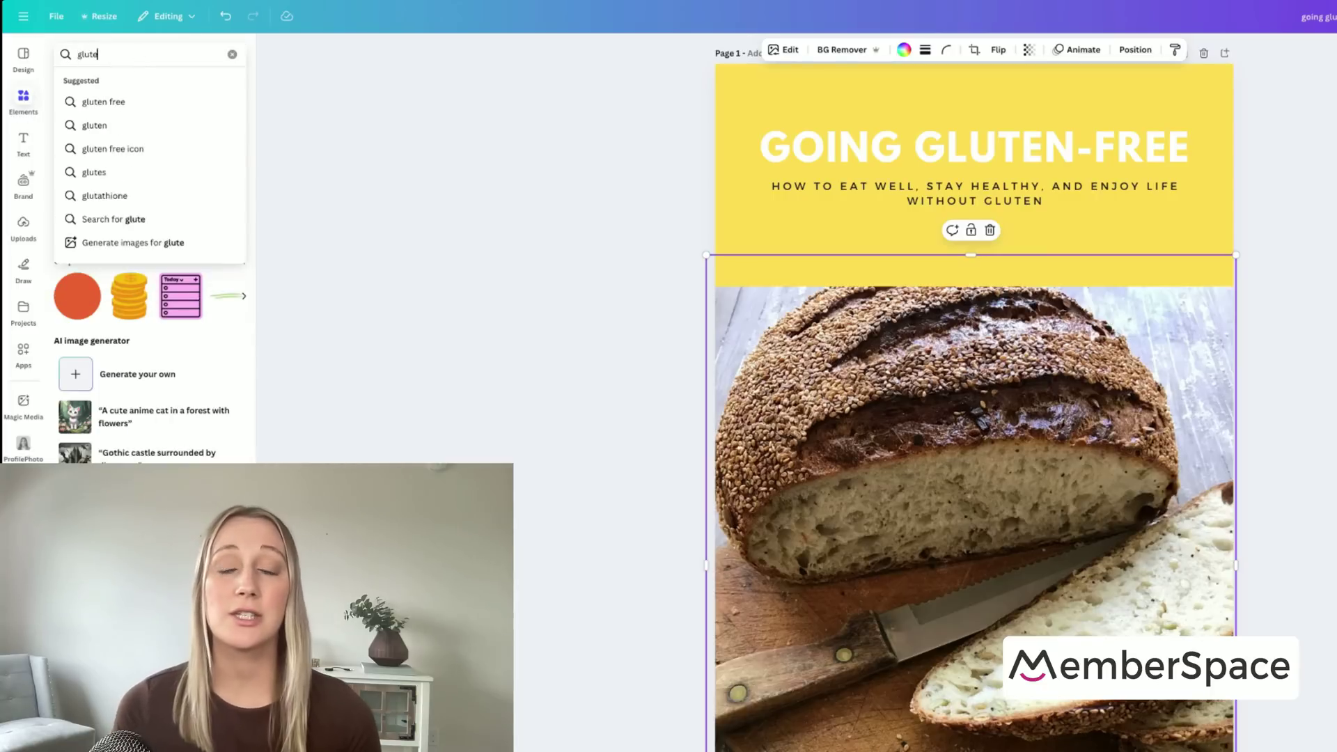
key("Return")
left_click(133, 84)
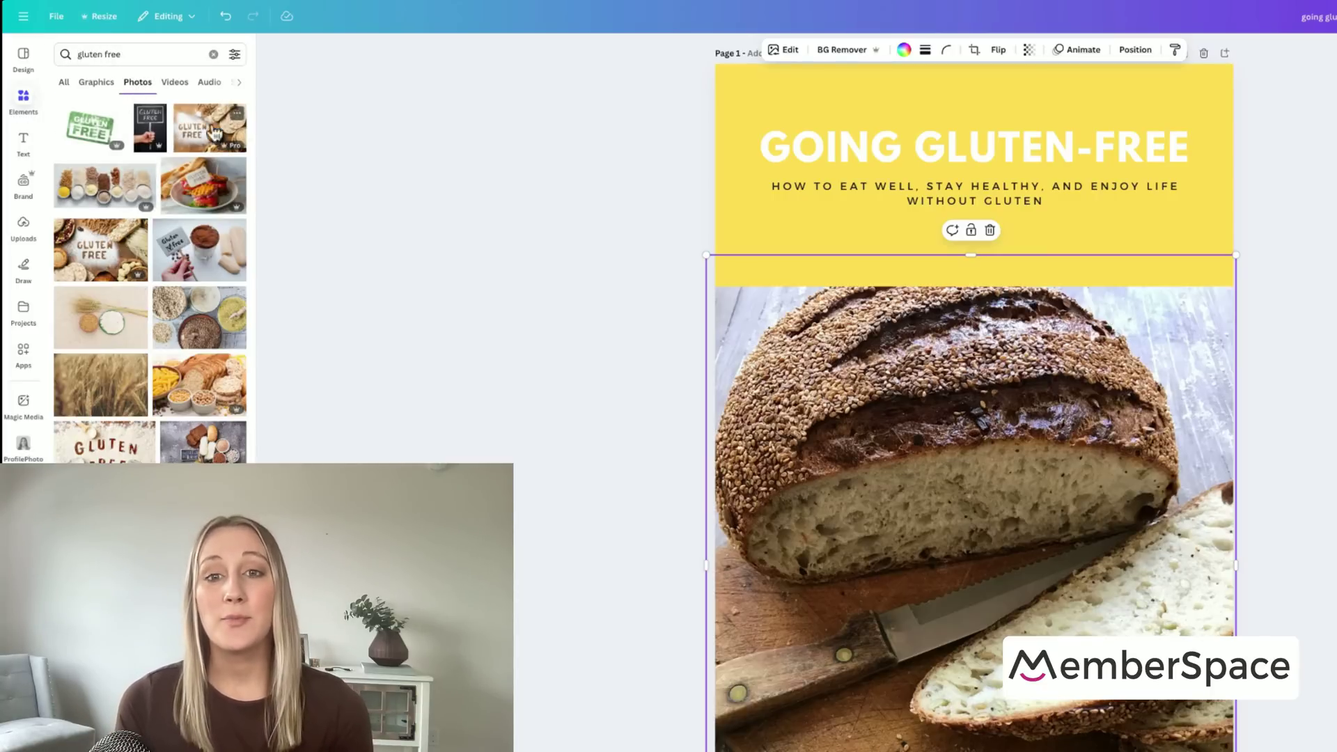
Drop a gluten-free grain-bowls photo in place of the cover's bread photo.
left_click_drag(192, 381, 902, 418)
left_click(613, 531)
scroll(613, 531, "down", 2)
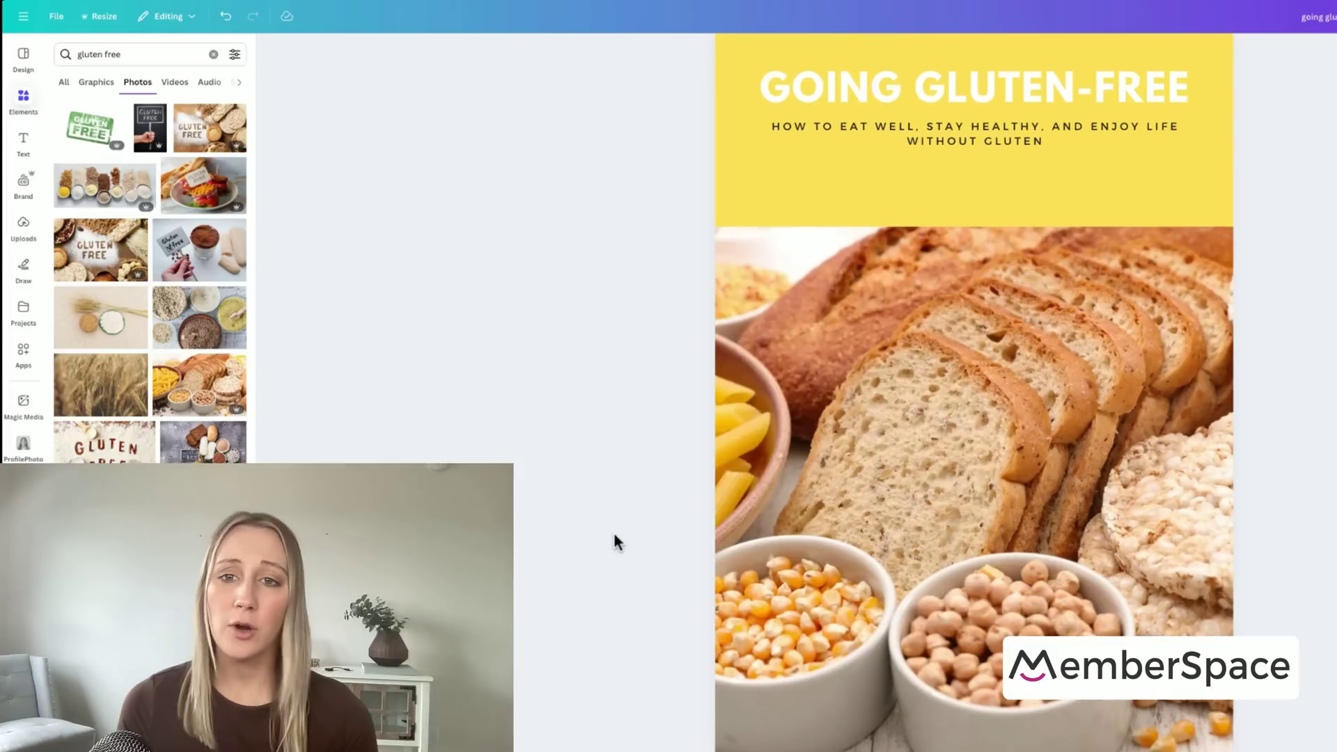
scroll(150, 278, "down", 1)
scroll(149, 279, "up", 1)
left_click_drag(188, 340, 739, 395)
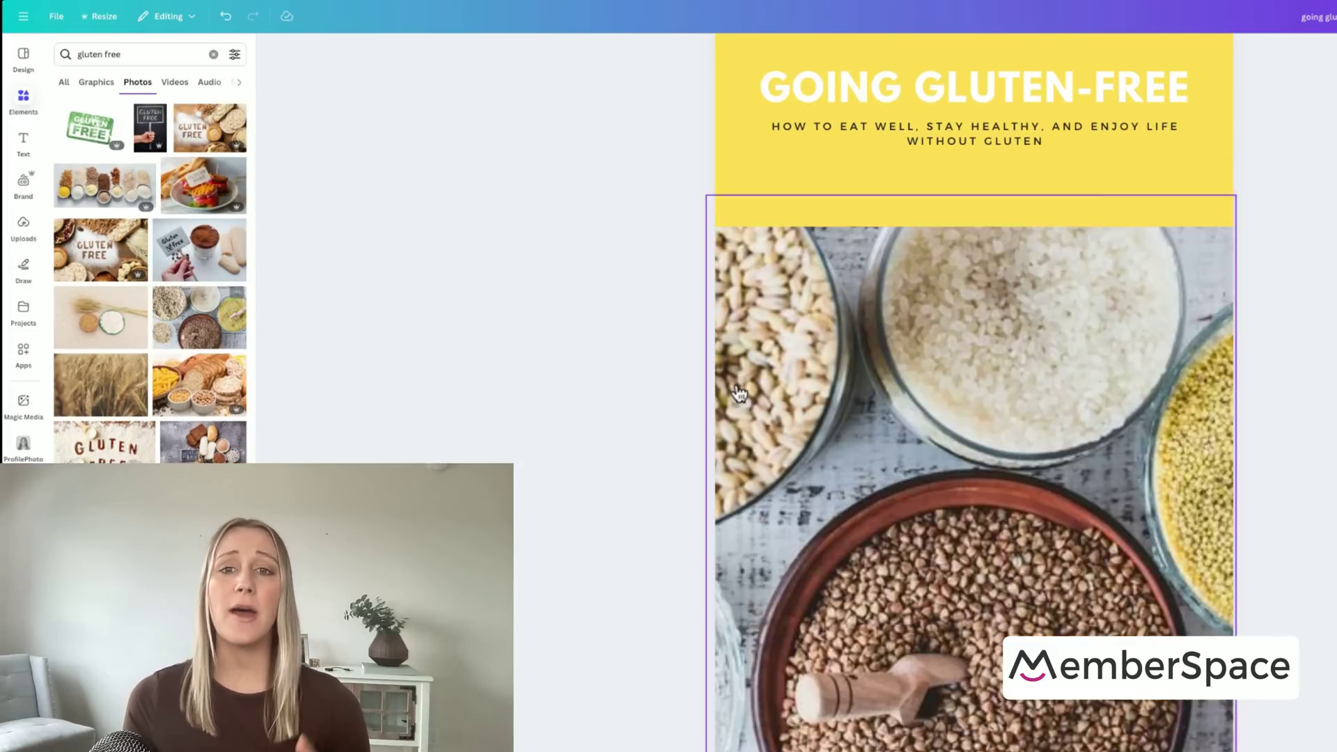
left_click(673, 556)
scroll(673, 556, "up", 1)
scroll(673, 556, "down", 12)
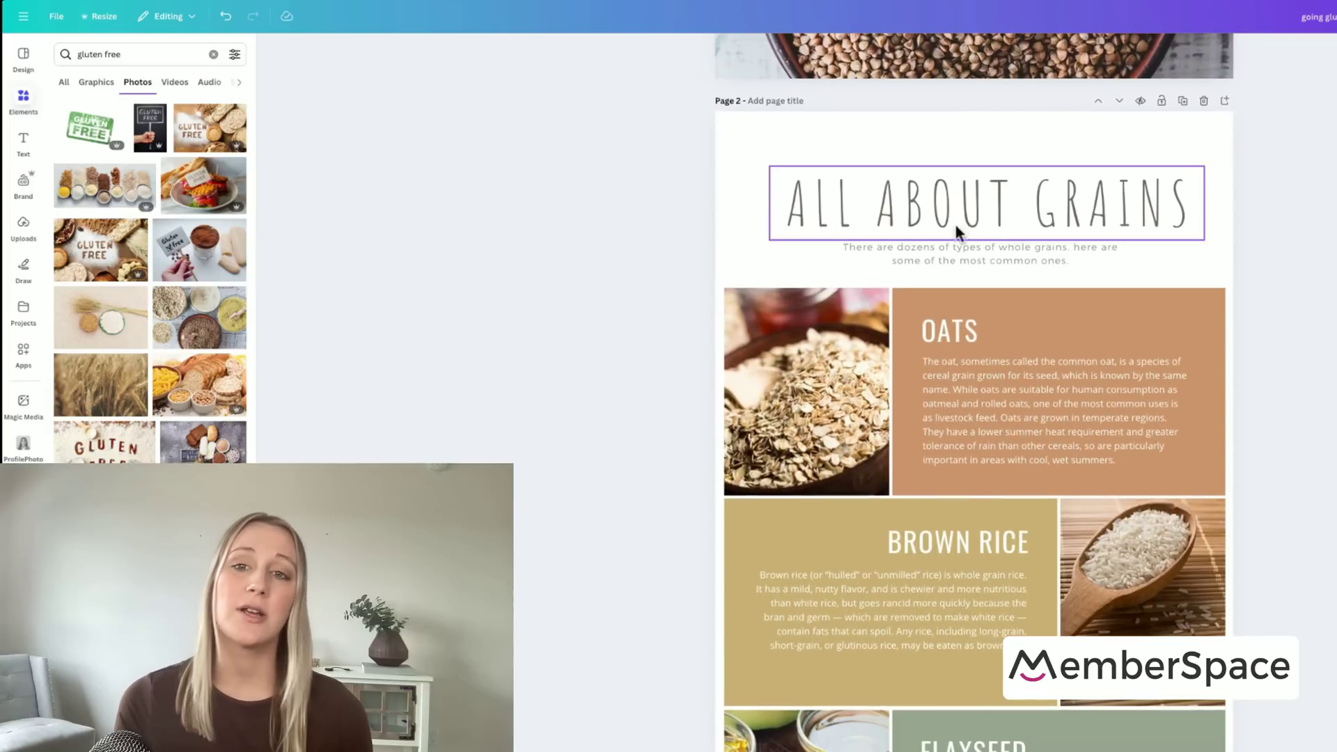
Set page 2's ALL ABOUT GRAINS heading in Oswald and scale it to one line.
left_click(954, 221)
left_click(763, 56)
left_click(85, 303)
left_click_drag(1205, 327, 1193, 216)
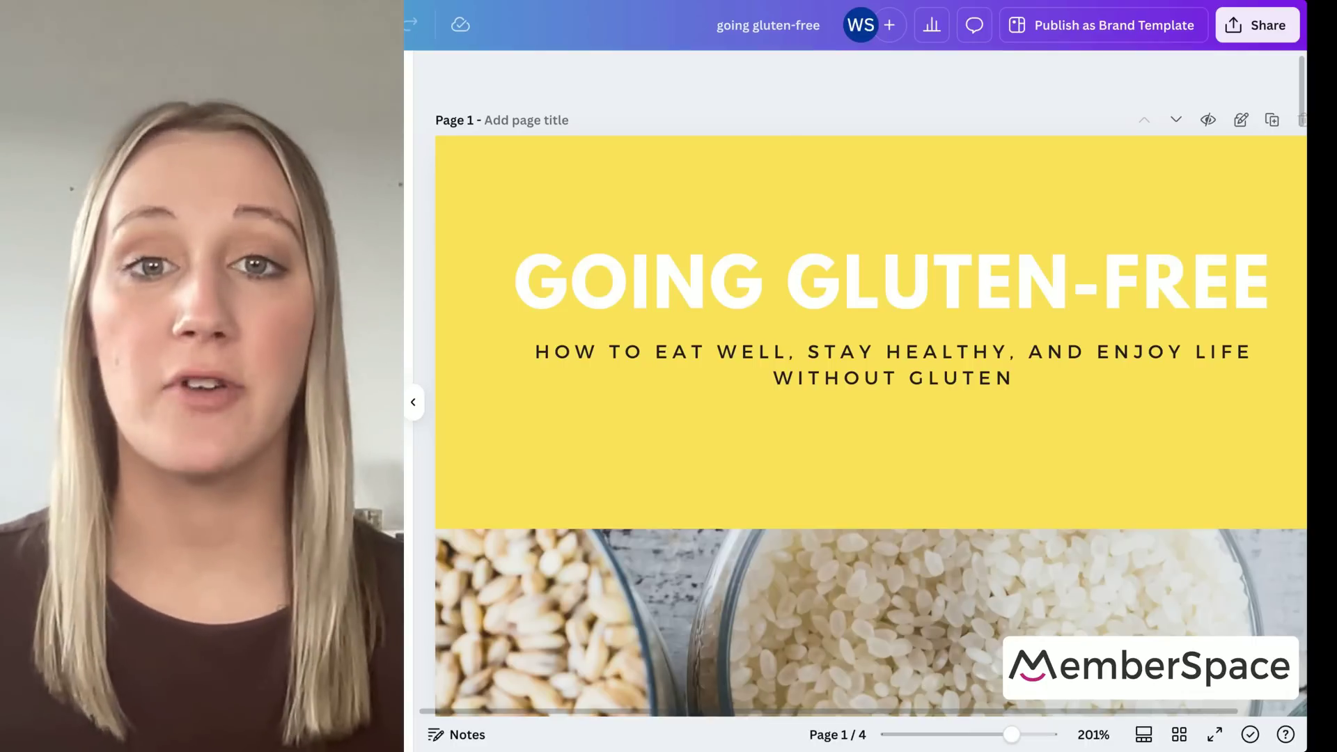
Set the Share > Download file type to PDF Standard for all four pages.
left_click(1246, 23)
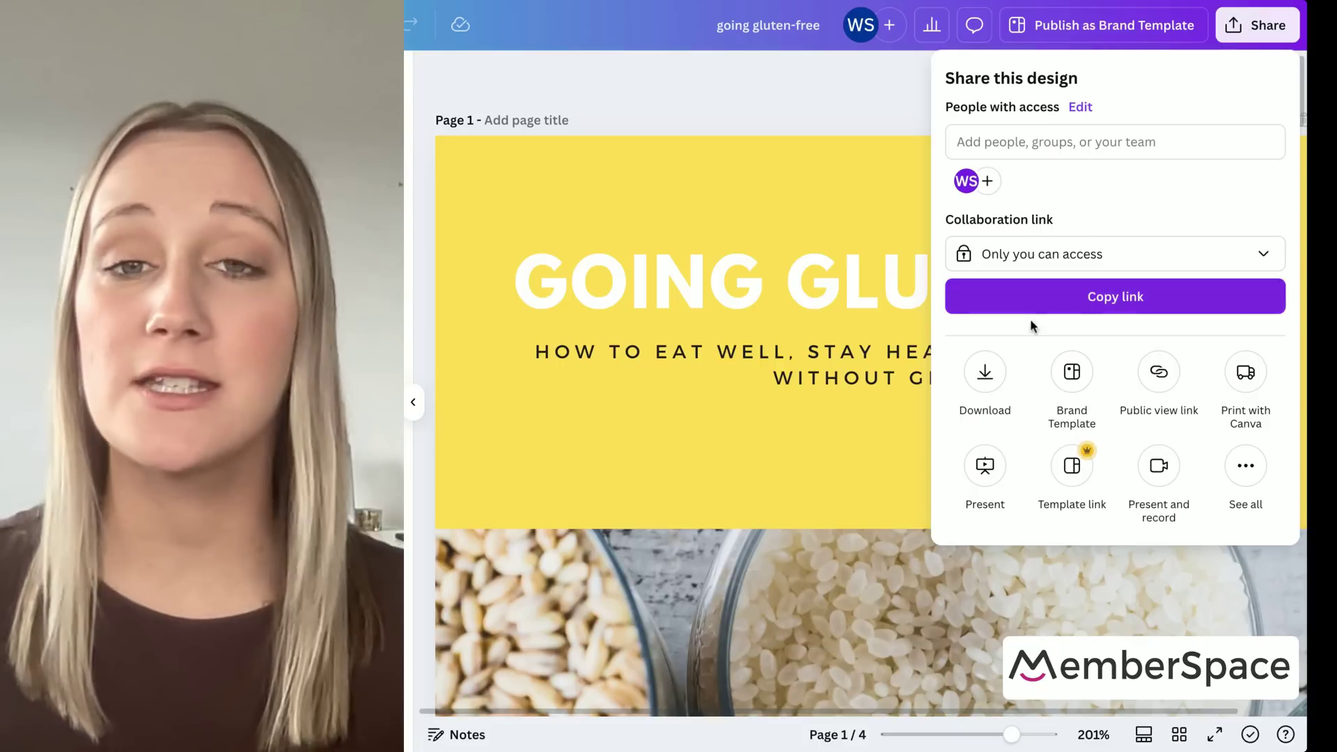
left_click(985, 371)
left_click(1029, 165)
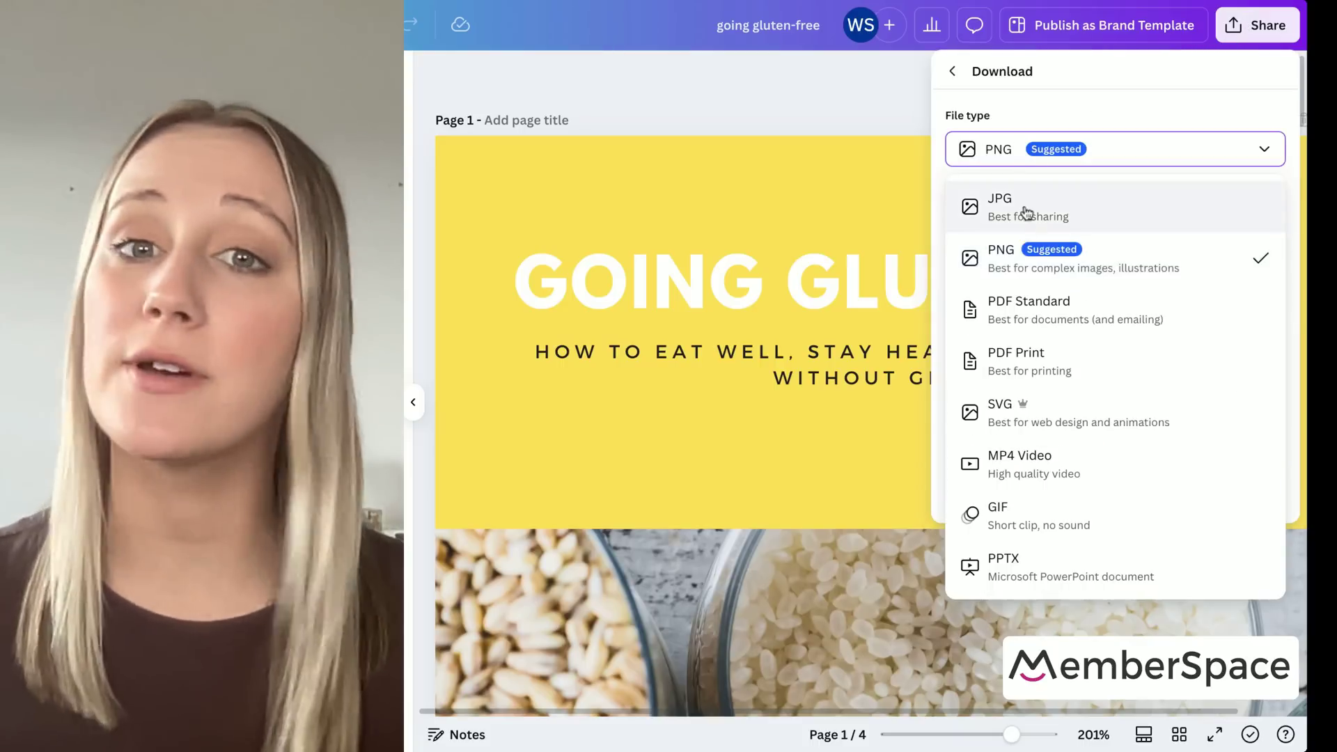
left_click(1026, 326)
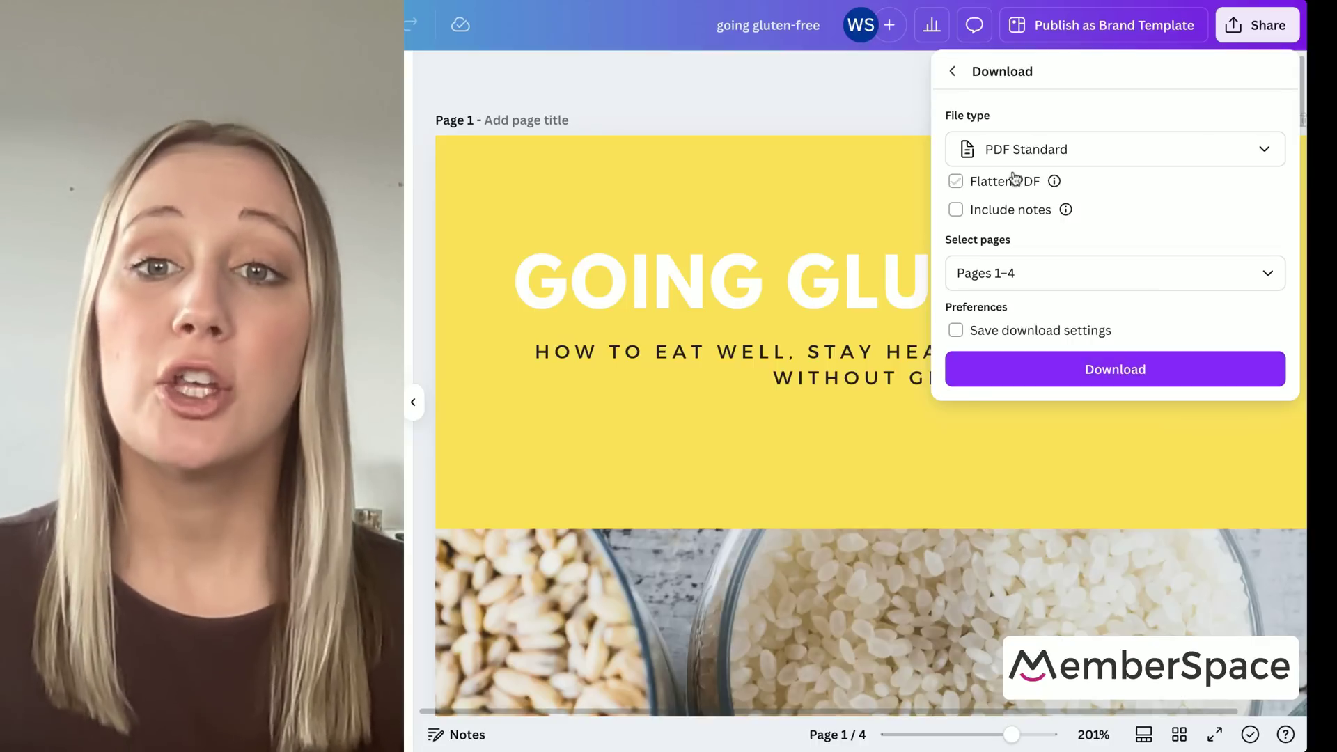
Create a template link for the ebook, copy it, and return to the share options.
left_click(954, 79)
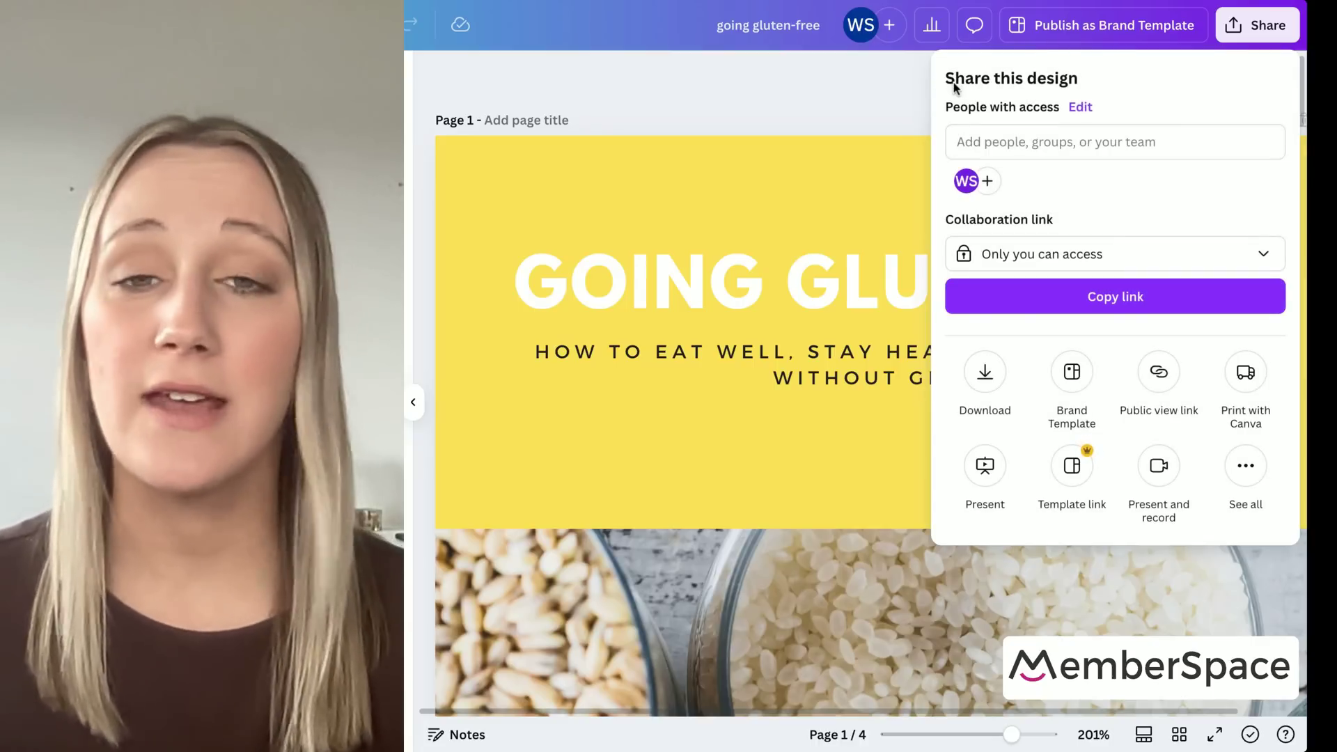
left_click(1072, 466)
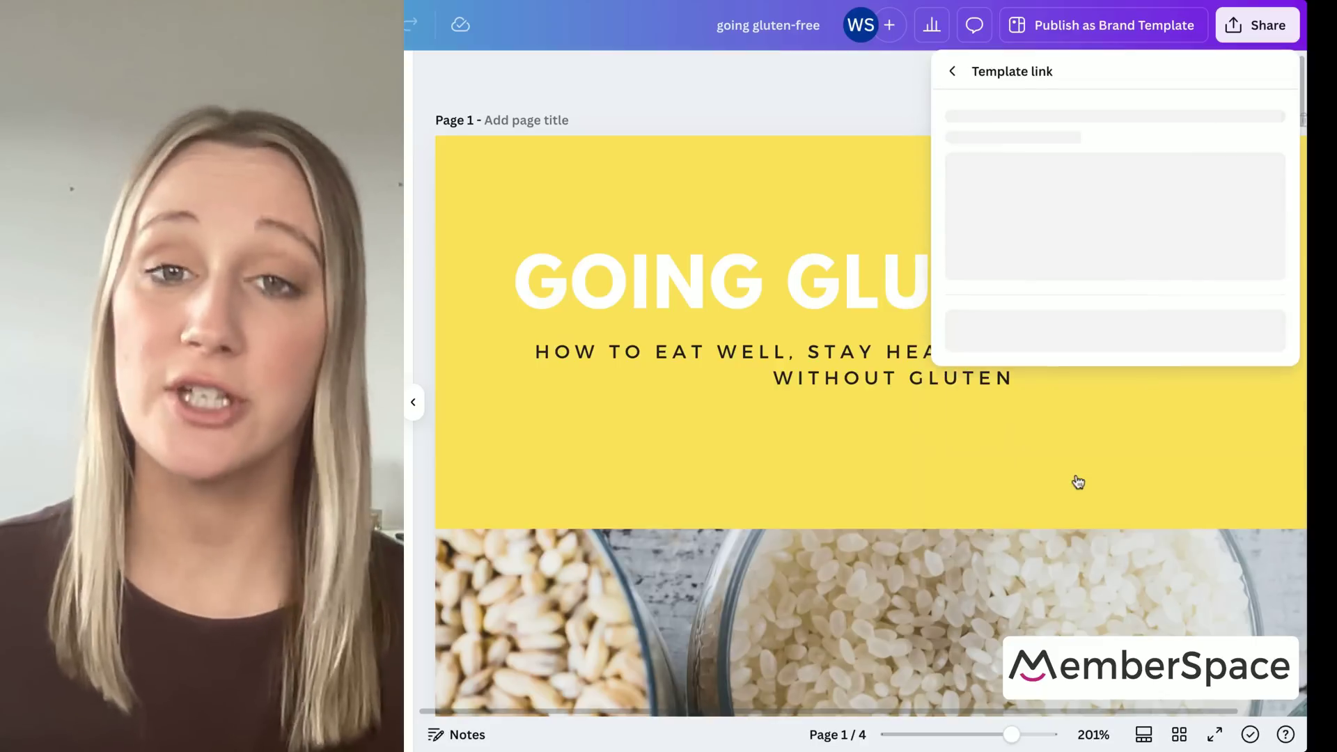
left_click(1105, 433)
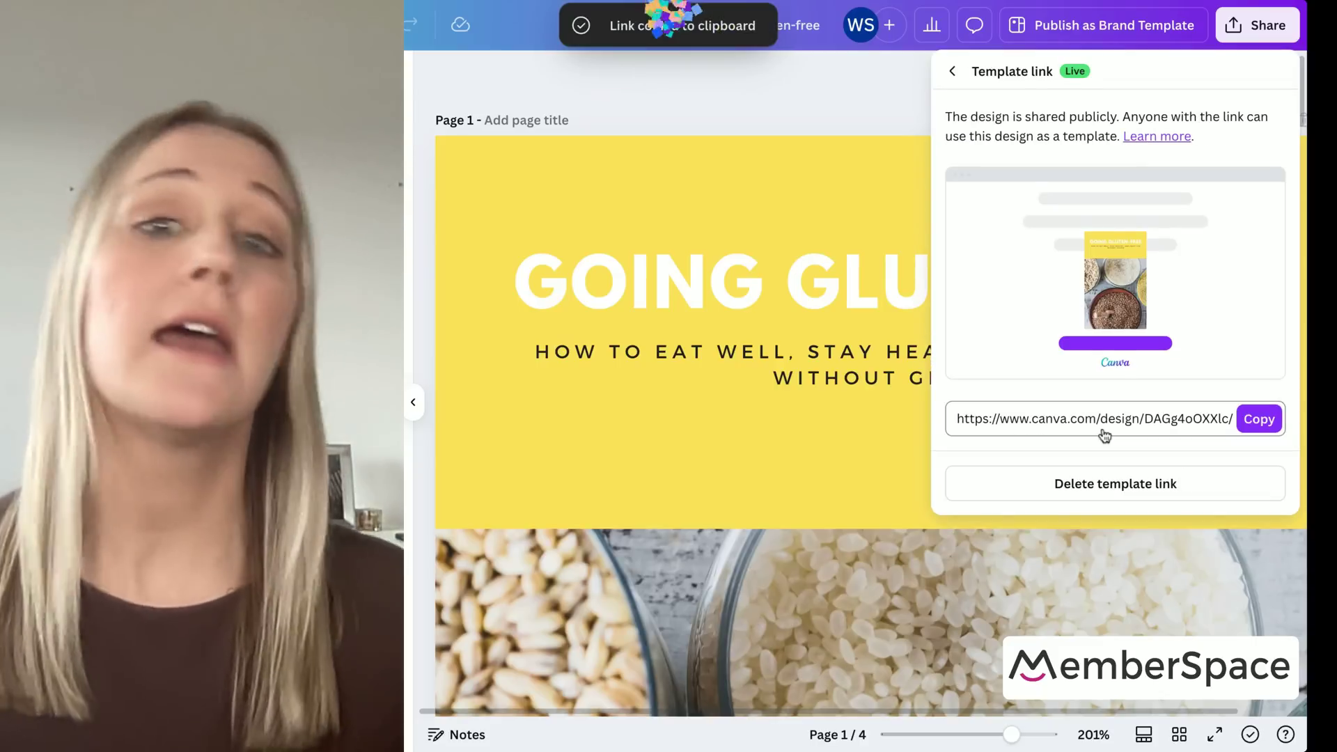
left_click(1258, 423)
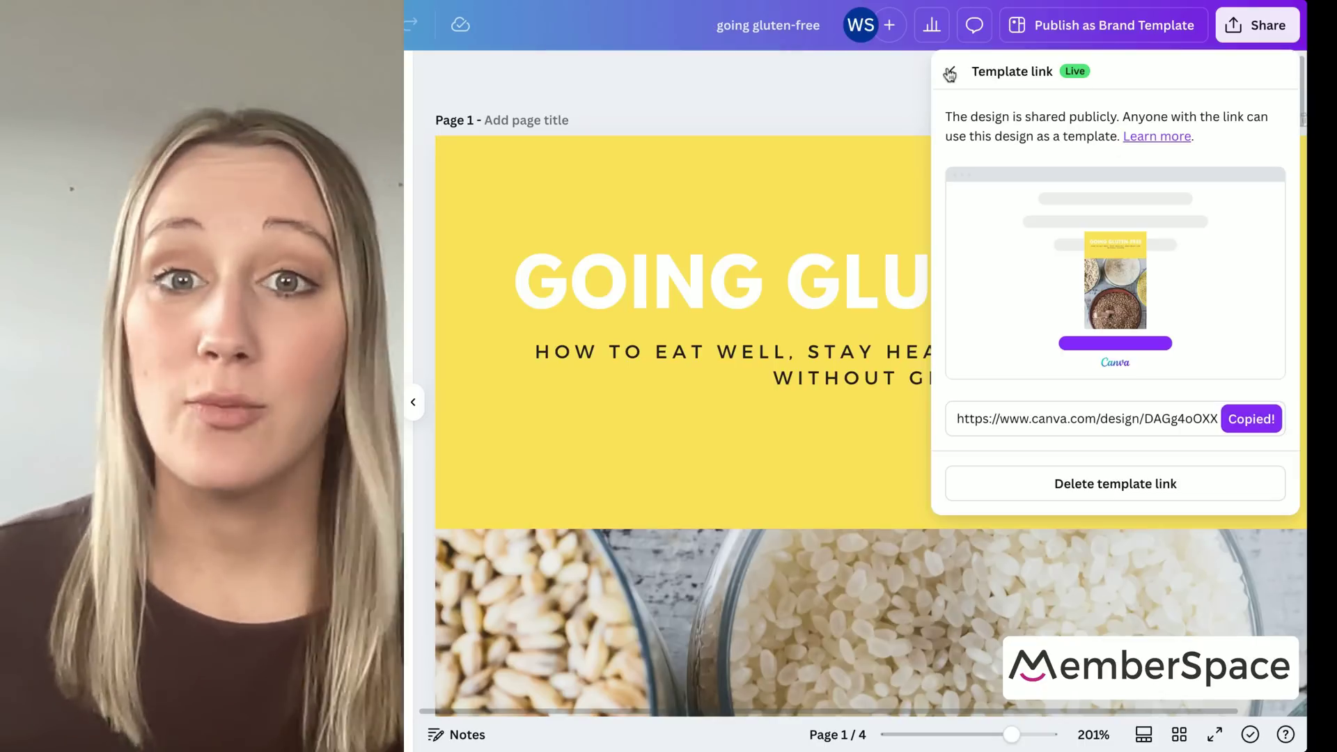
left_click(952, 71)
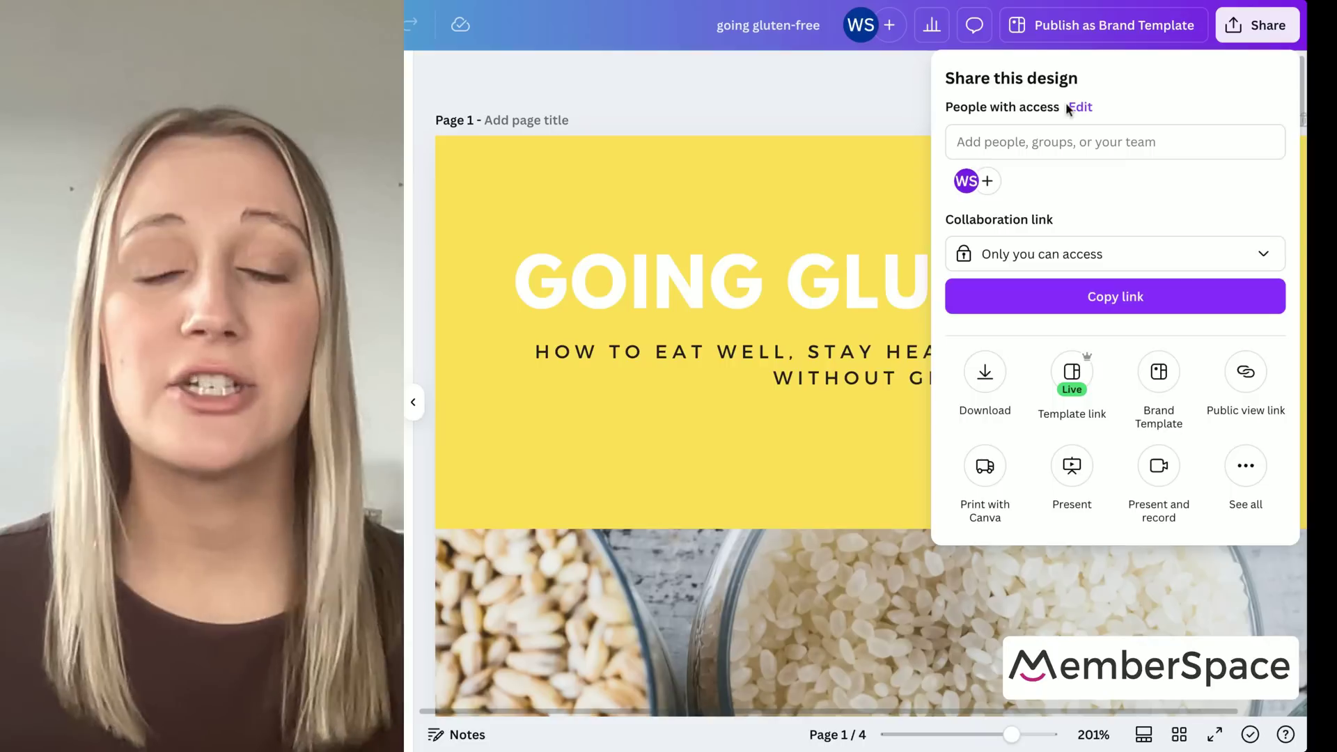
Create a public view-only link to the ebook and copy it.
left_click(1243, 376)
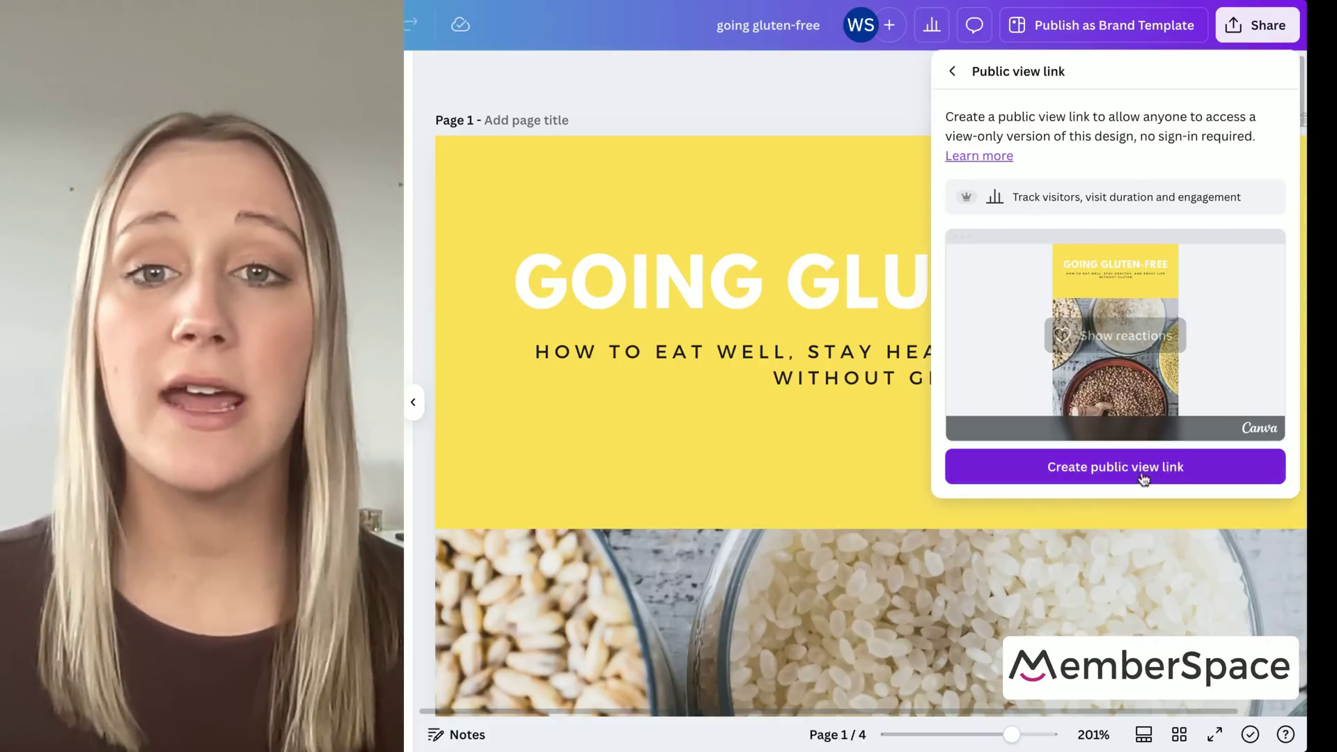
left_click(1145, 468)
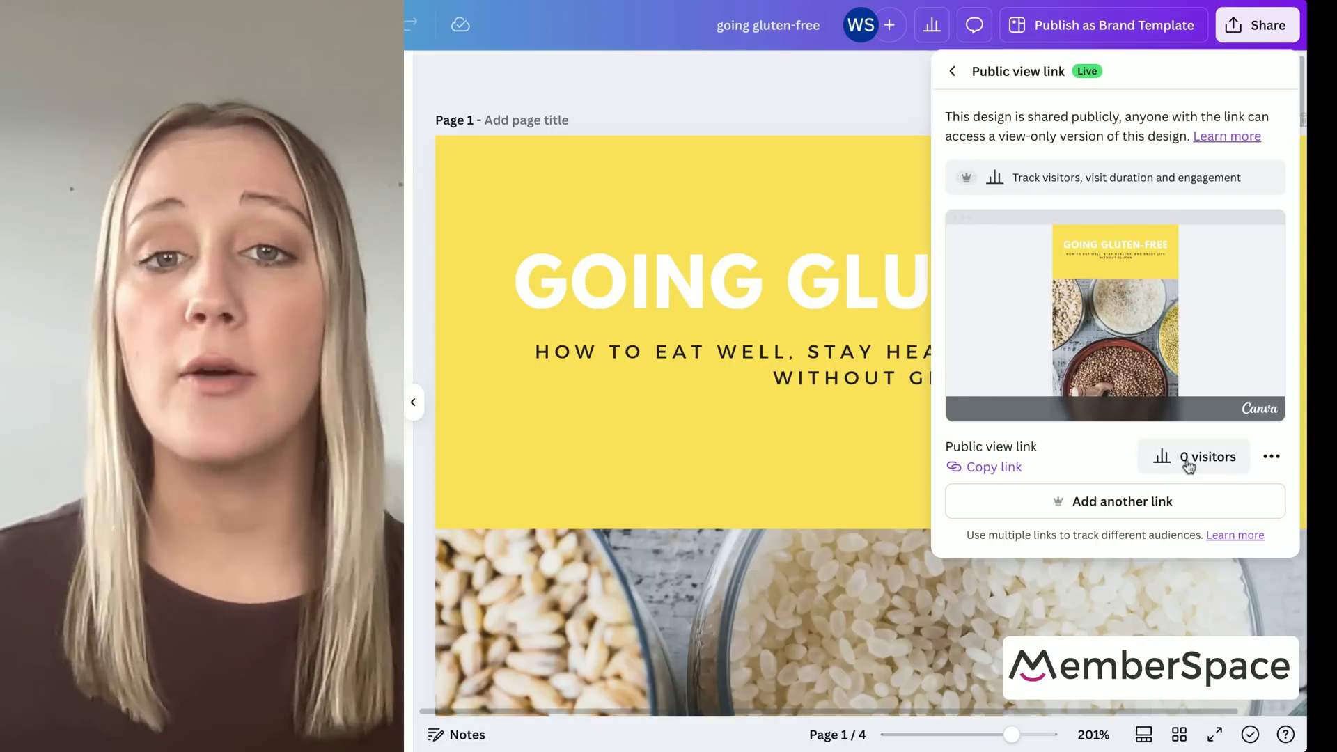
left_click(1003, 471)
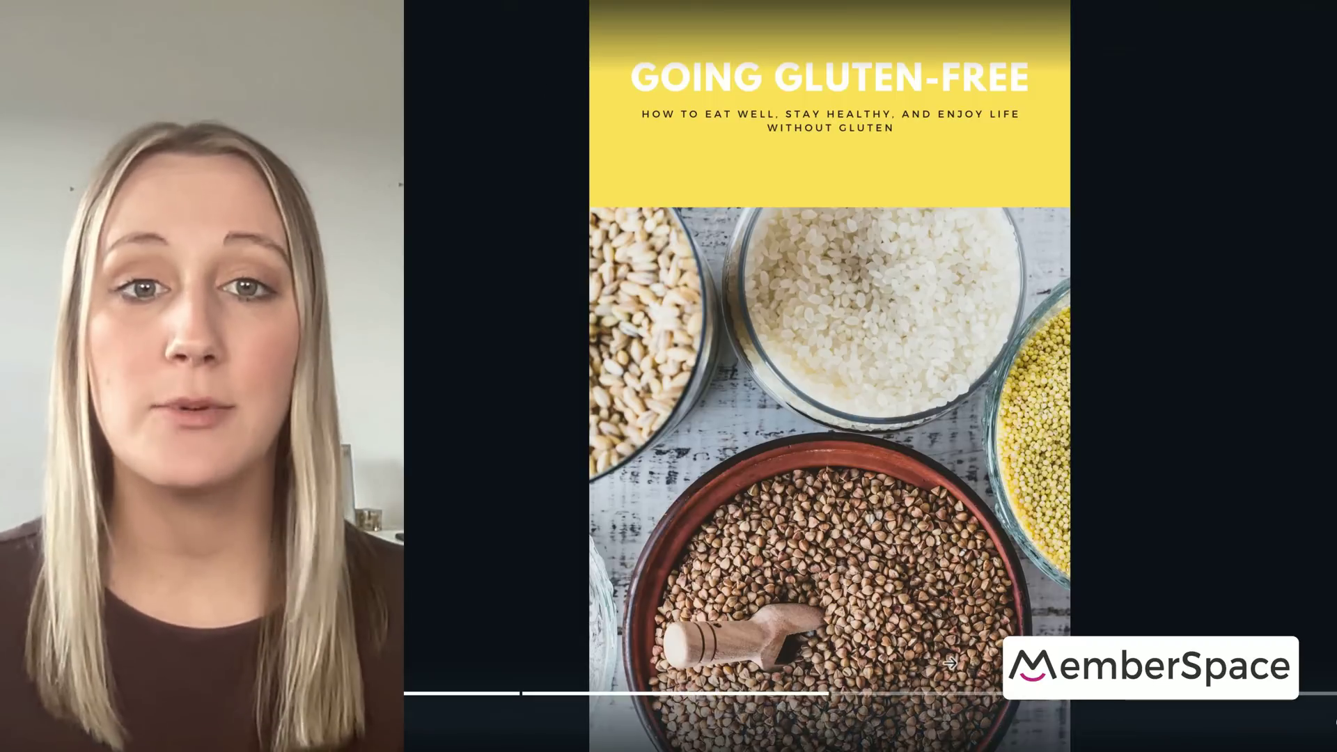
Advance the view-only ebook to the Why Go Gluten-Free? page.
left_click(951, 663)
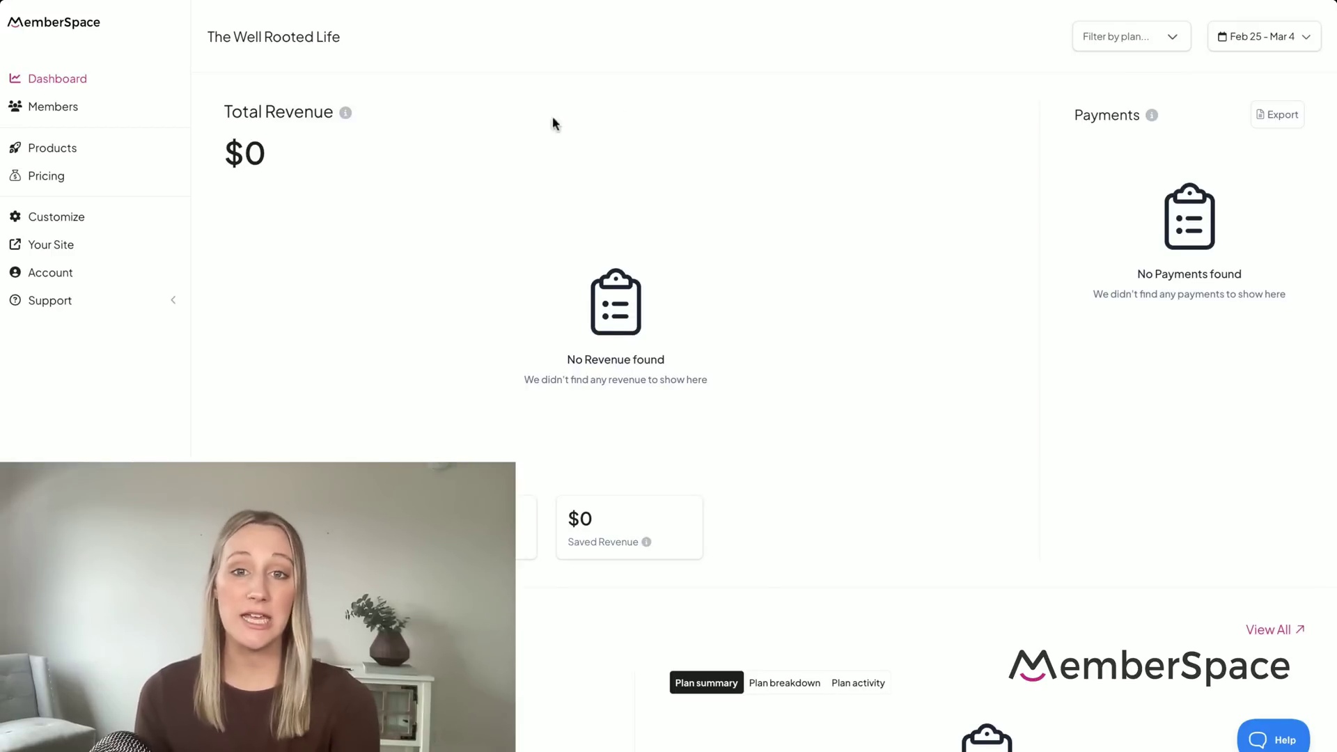
Save a 'Going Gluten-Free eBook' product with a book icon protecting /ebooks/going-gluten-free/.
left_click(46, 149)
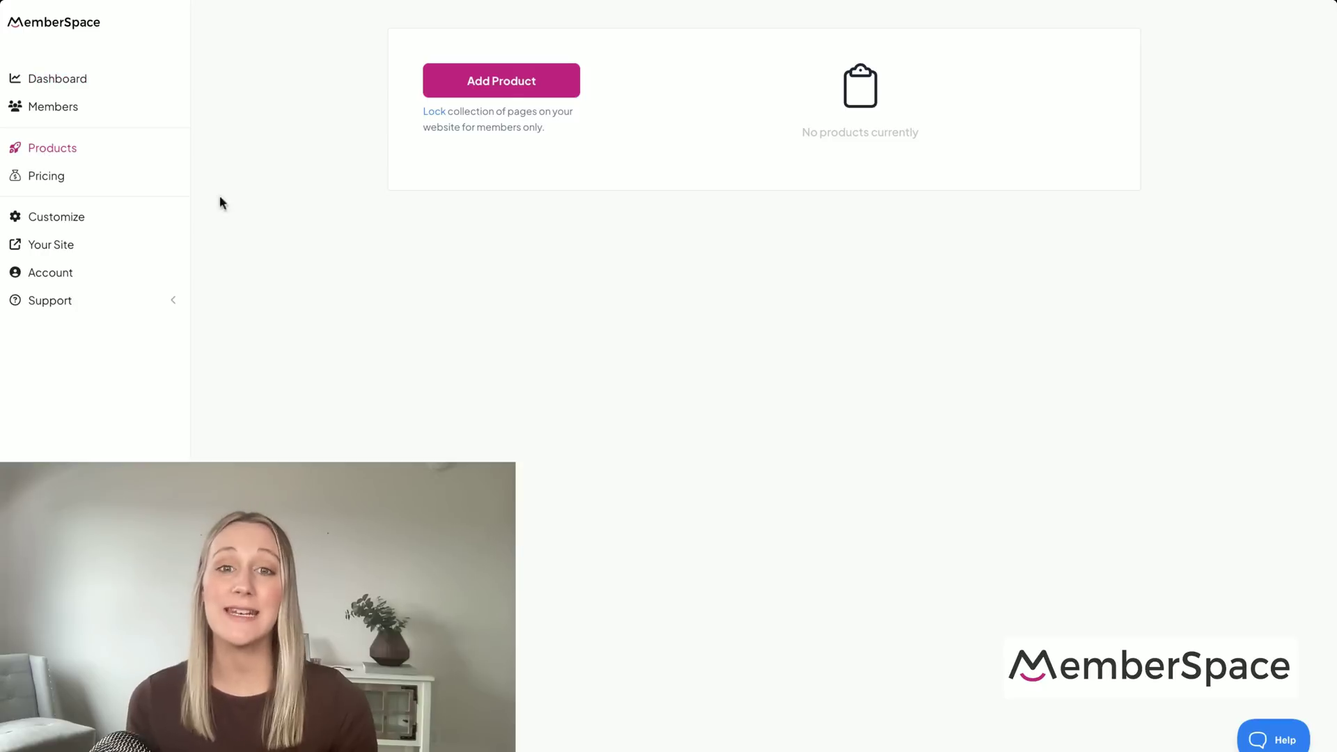
left_click(501, 80)
left_click(459, 200)
type("Going ")
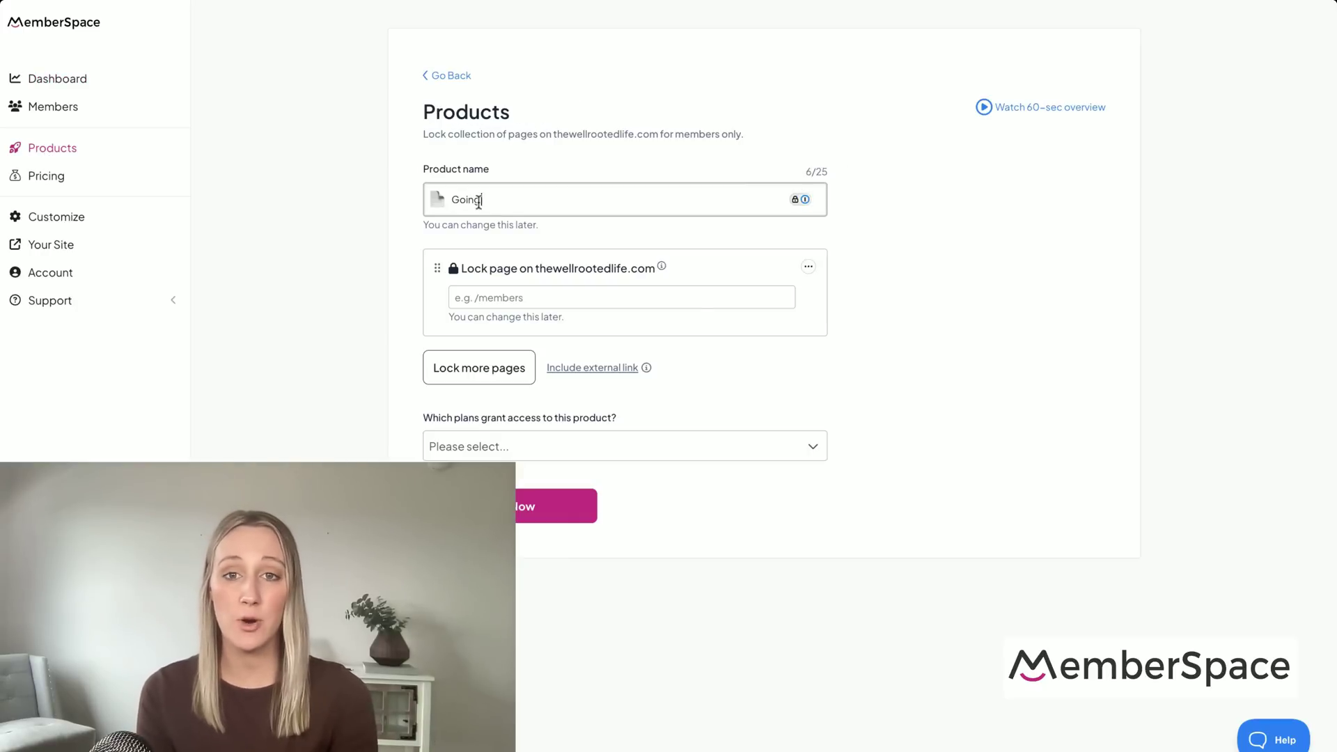
type("Gluten-")
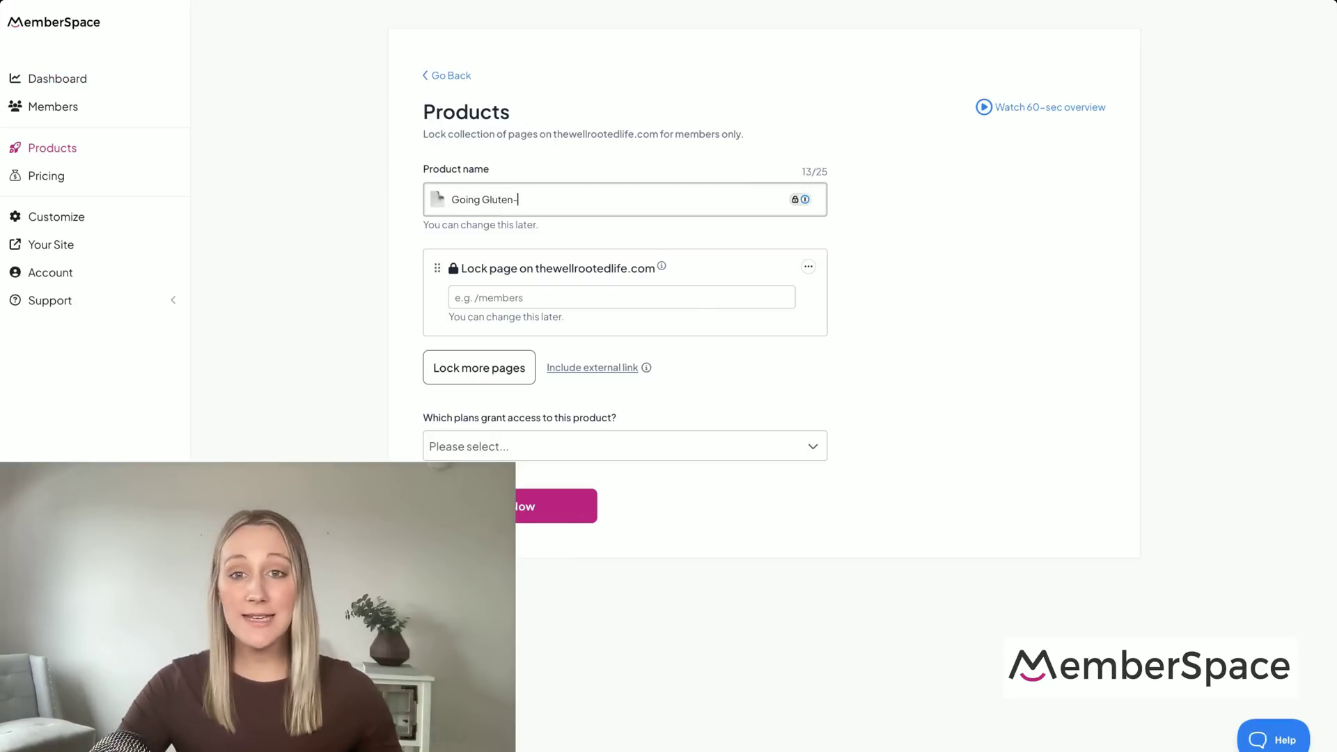
type("Free eBook")
left_click(437, 199)
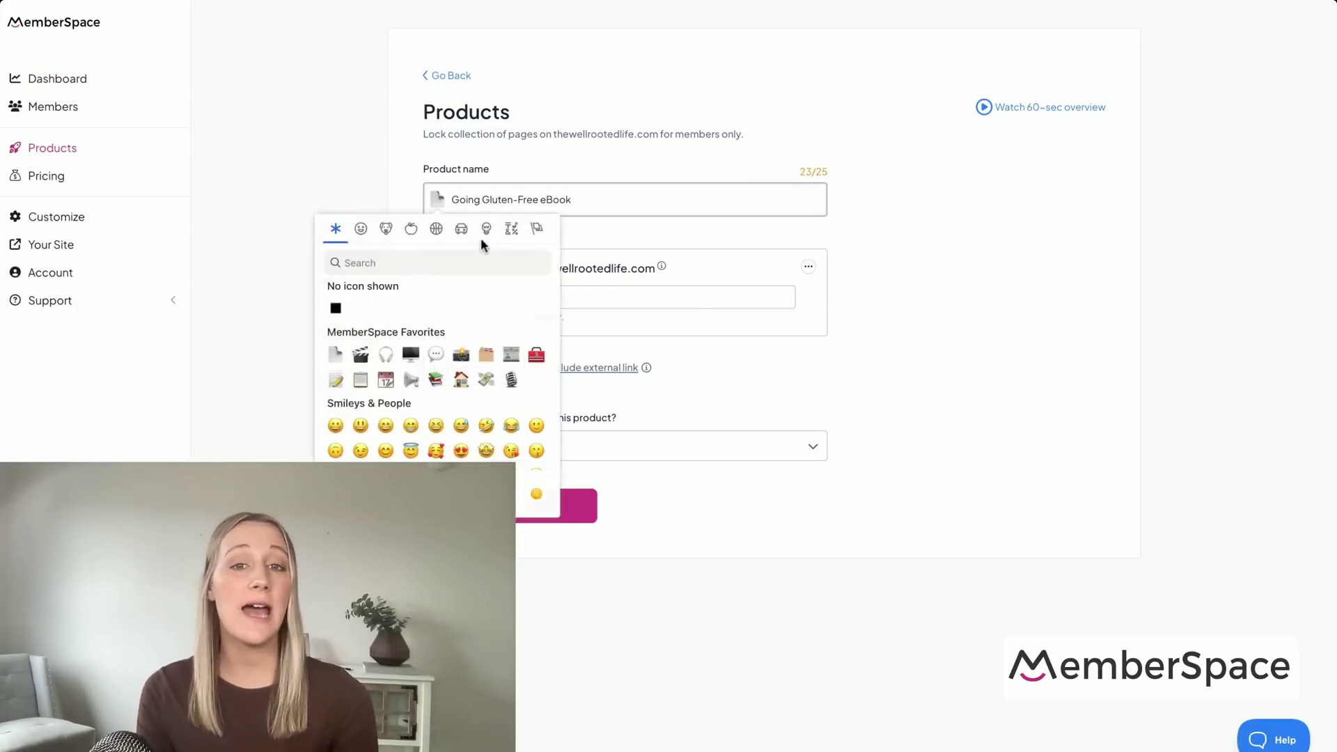
left_click(478, 262)
type("book")
left_click(453, 308)
left_click(500, 301)
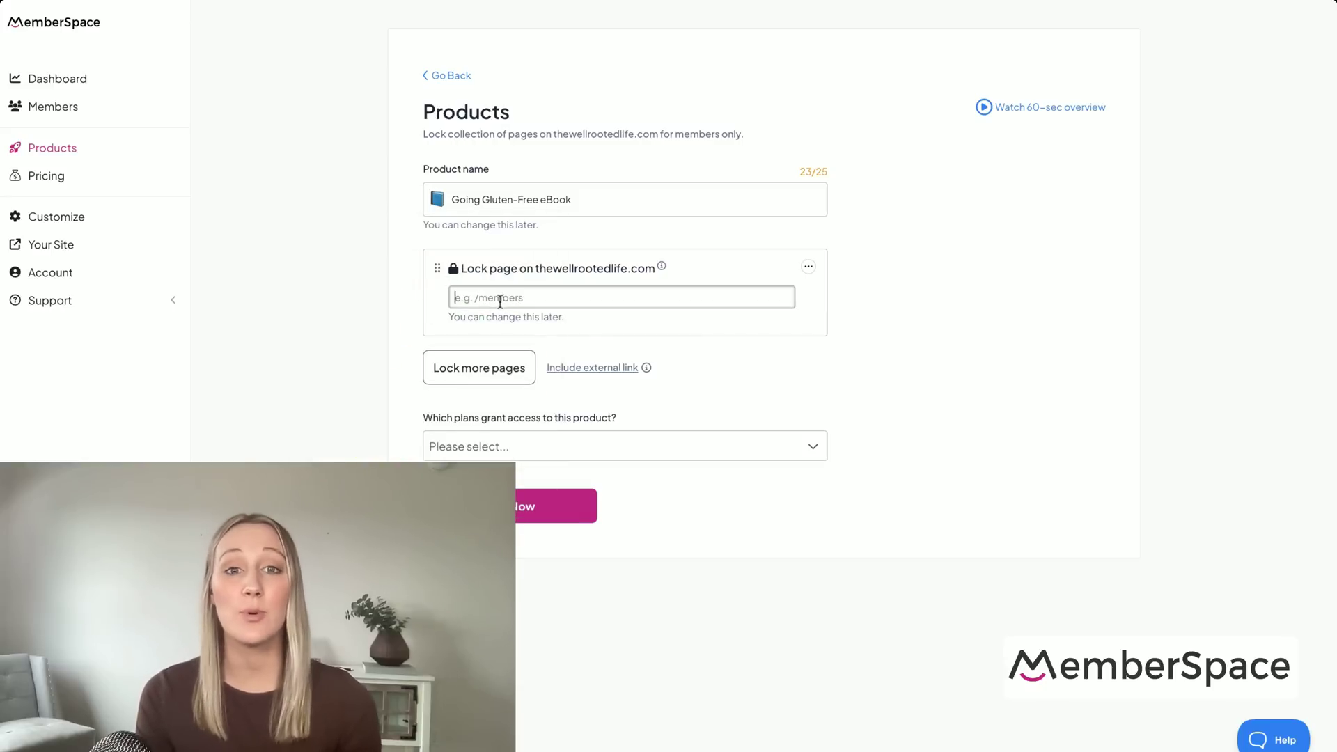
type("/ebooks/going-g")
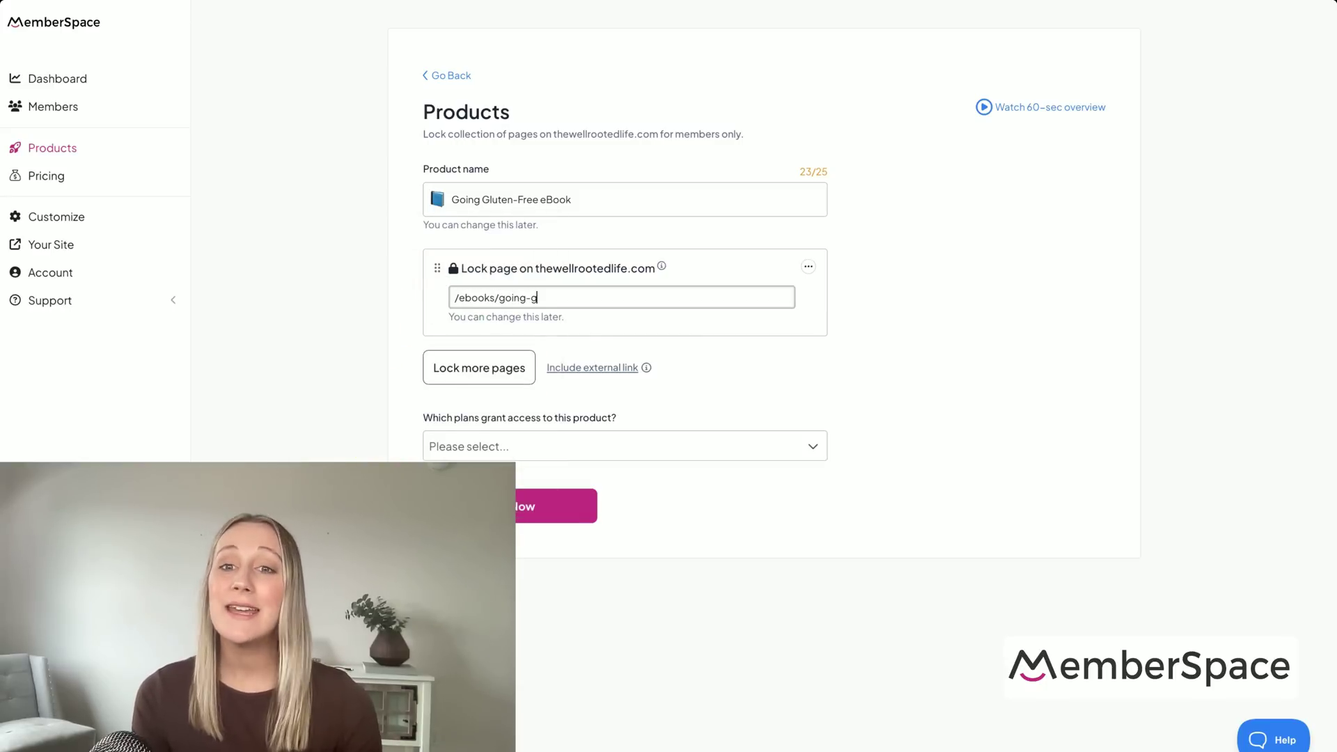
type("luten-free/")
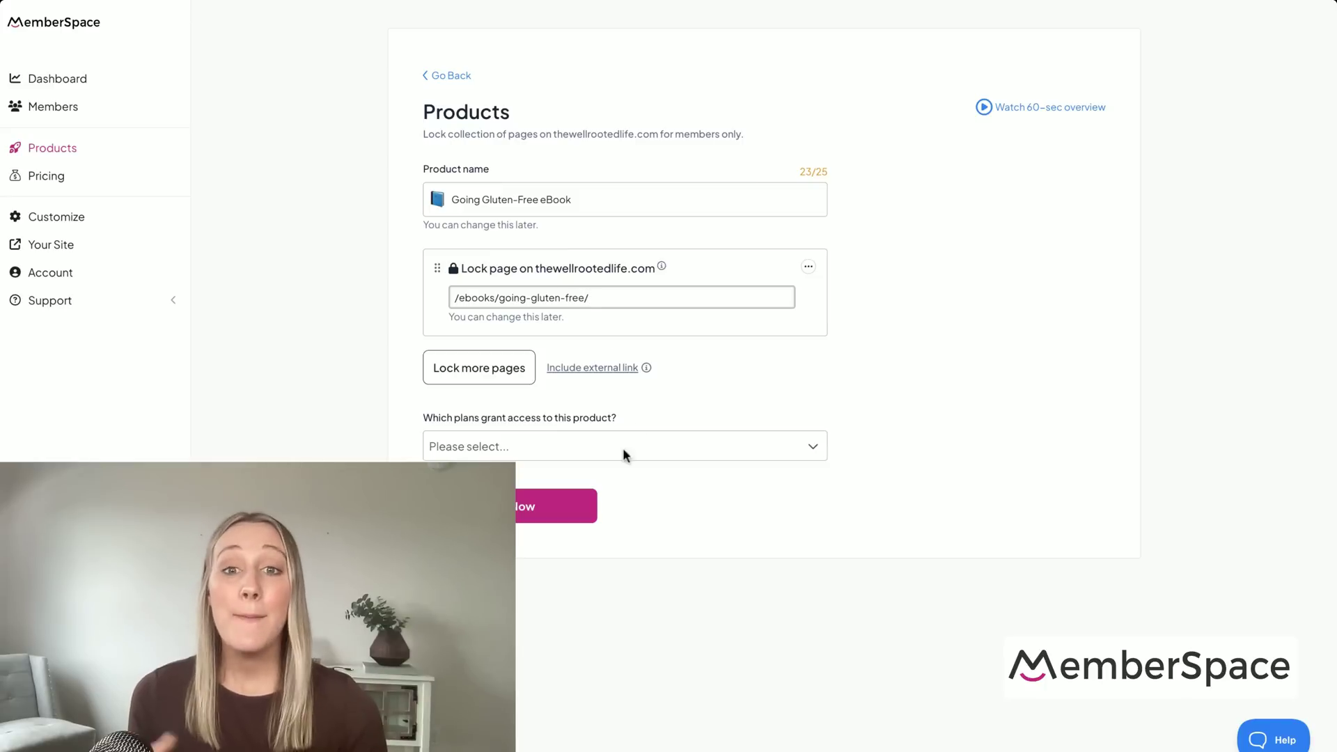
left_click(588, 515)
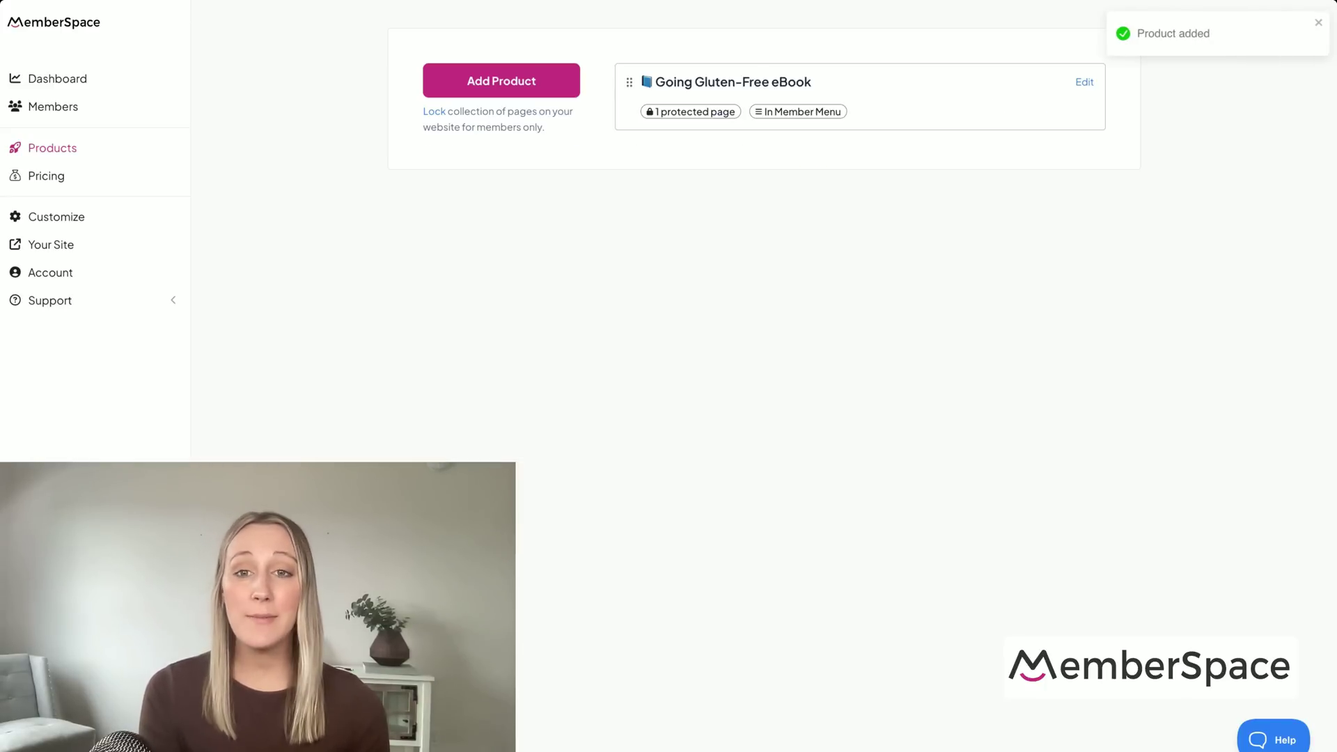
Create the 'Going Gluten-Free eBook' plan at a $10 one-time payment granting the eBook product.
left_click(43, 176)
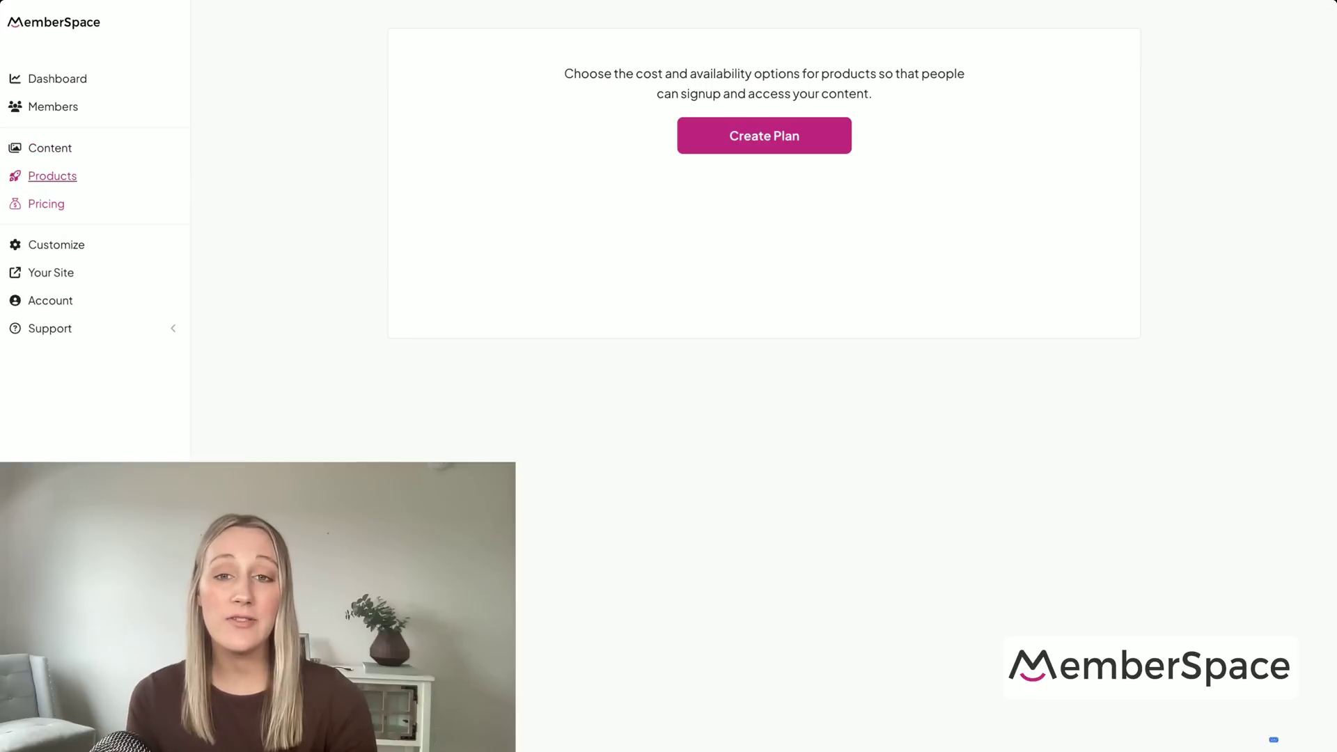
left_click(740, 134)
left_click(615, 260)
type("g")
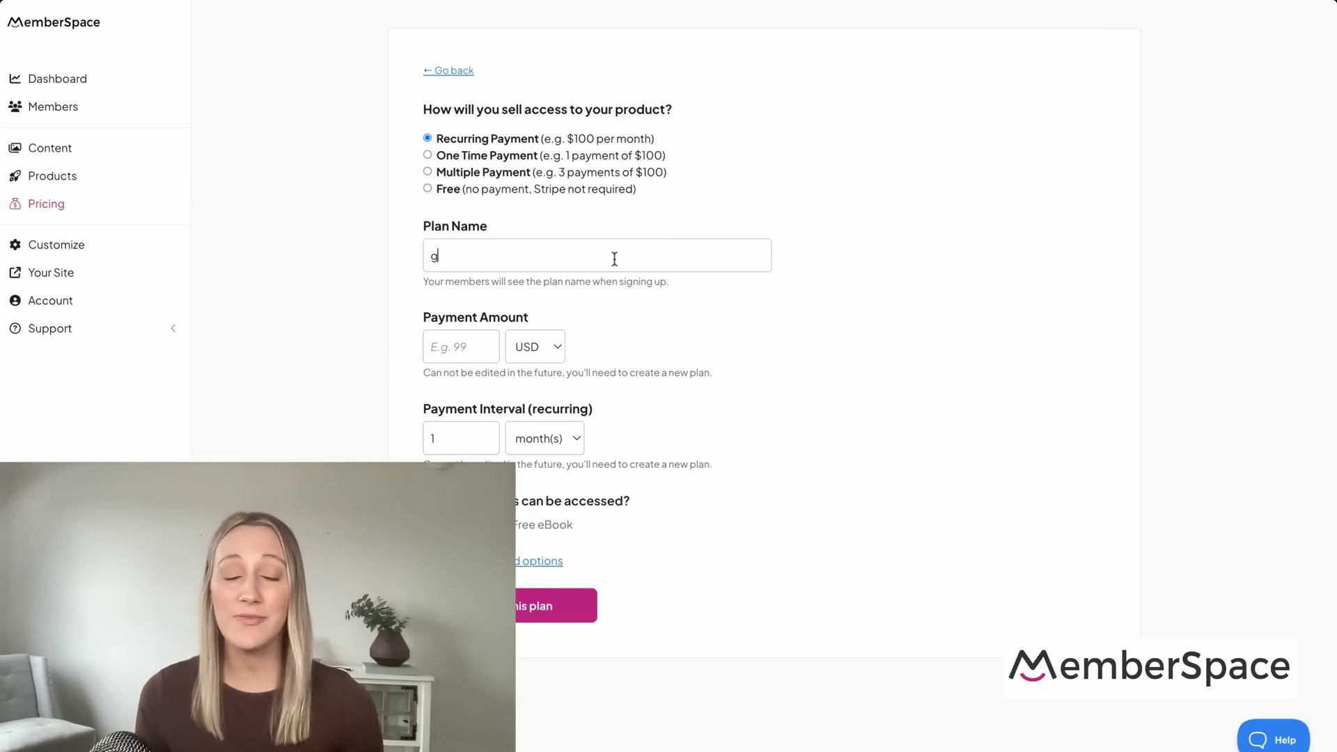
type("oin")
key("BackSpace")
key("BackSpace")
key("BackSpace")
key("BackSpace")
type("Going Gluten")
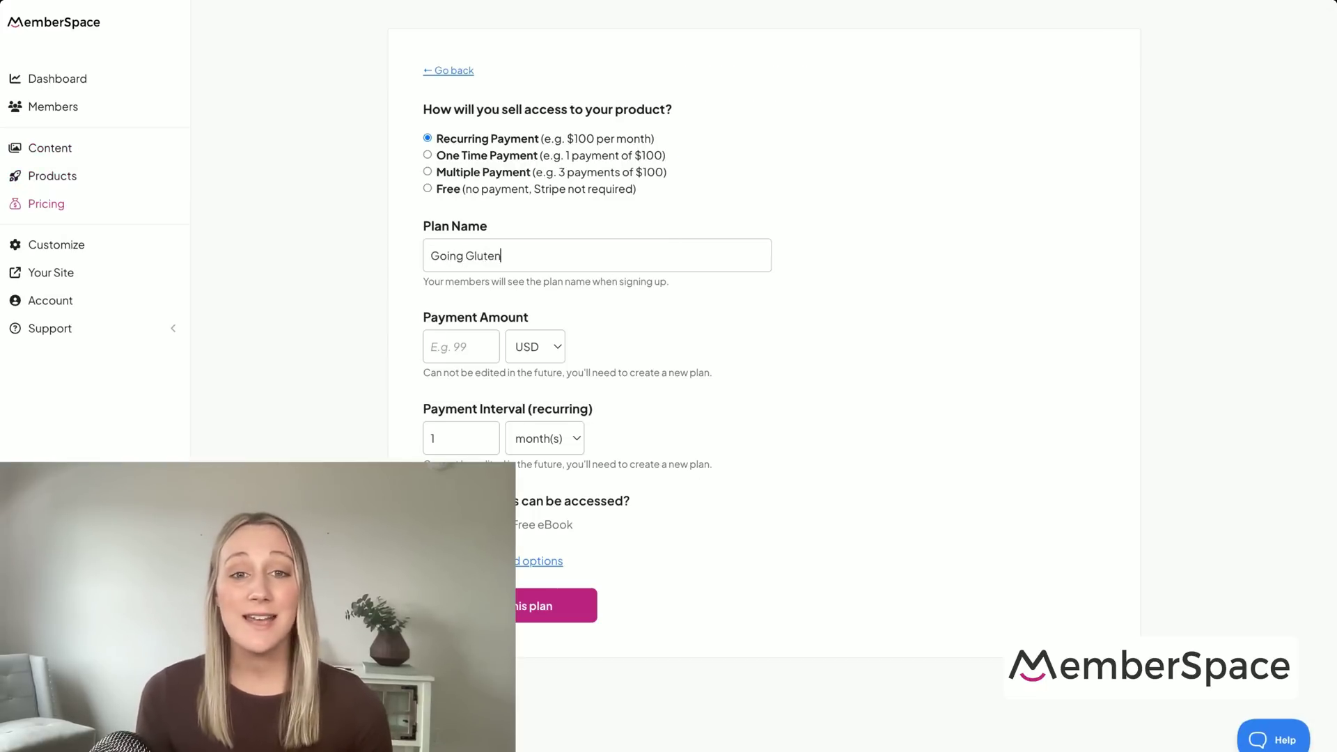
type("-Free eBook")
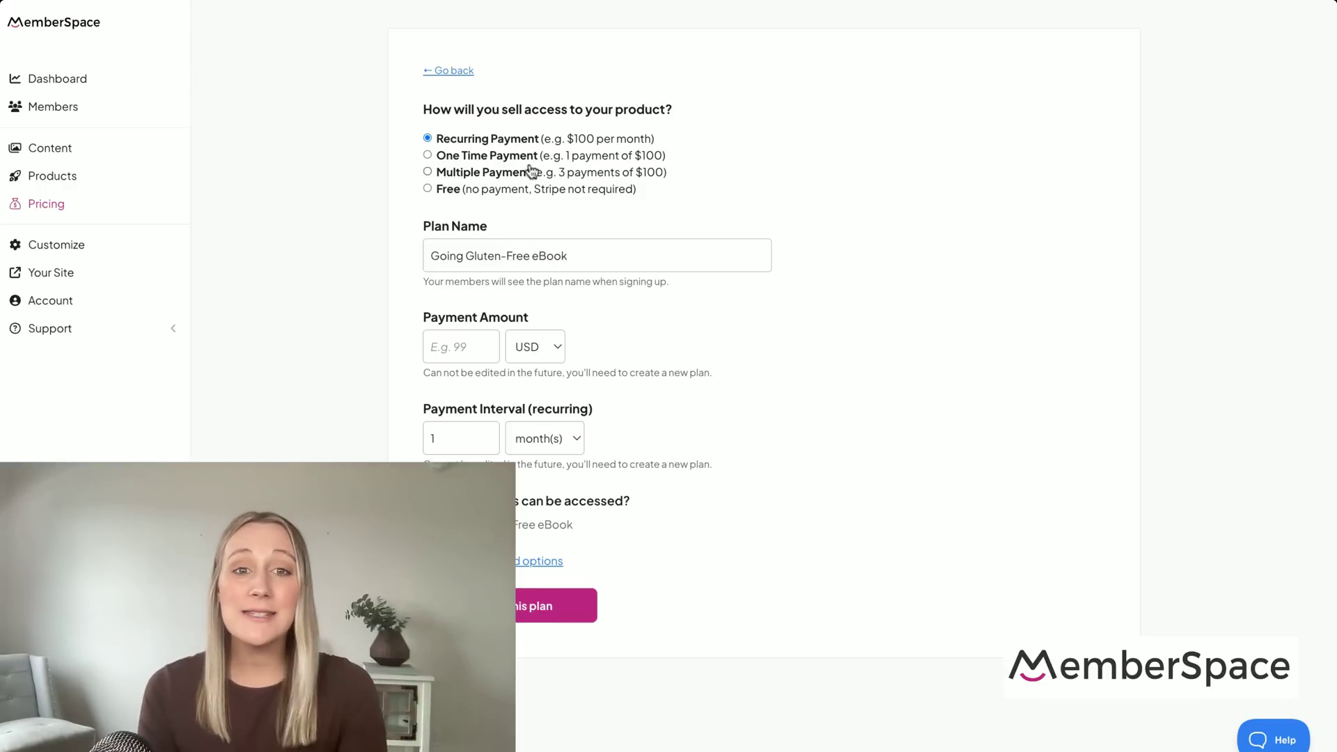
left_click(529, 158)
left_click(460, 347)
type("10")
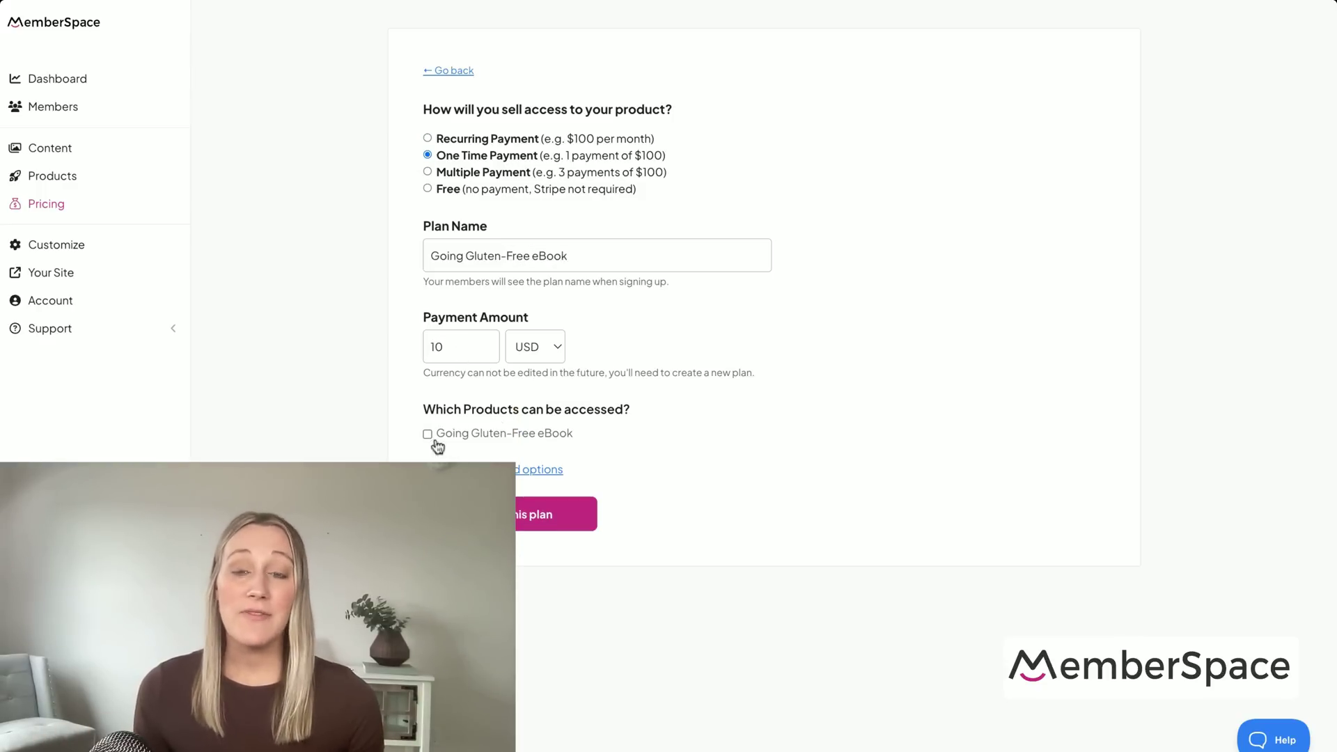
left_click(428, 434)
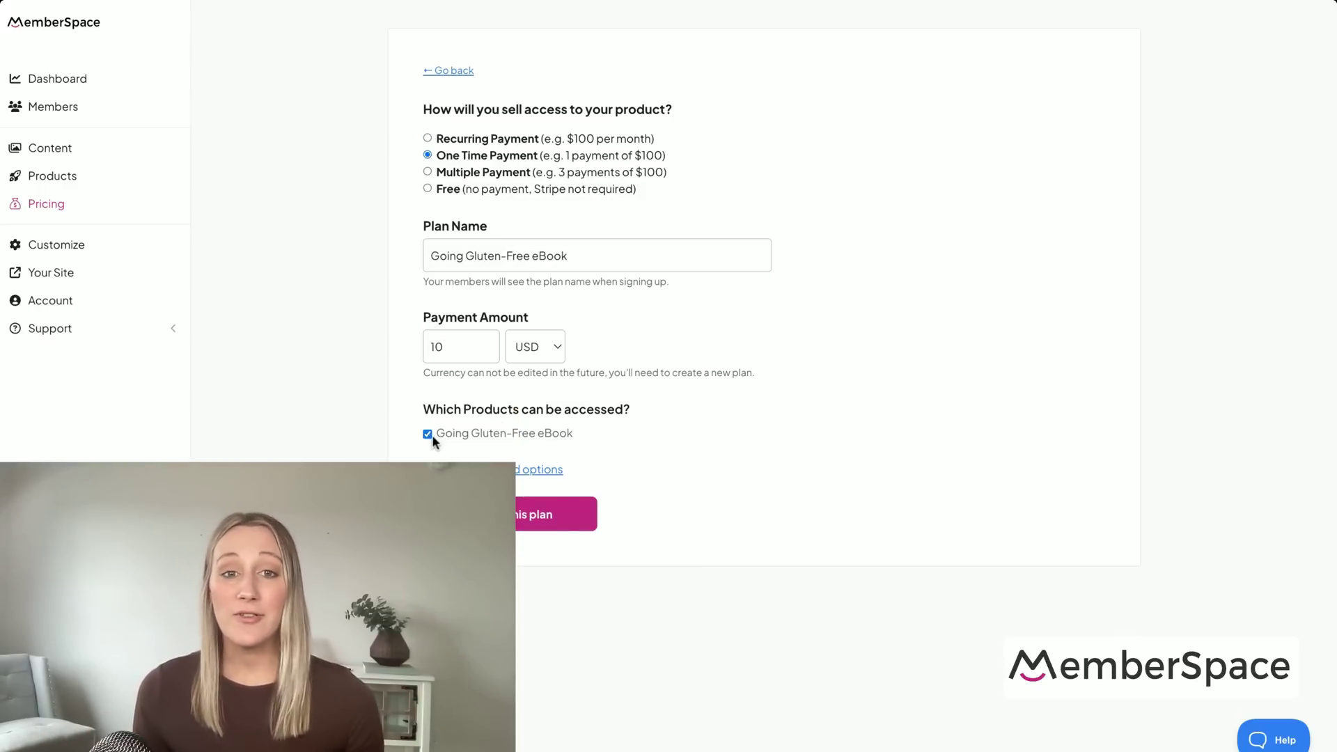
left_click(551, 515)
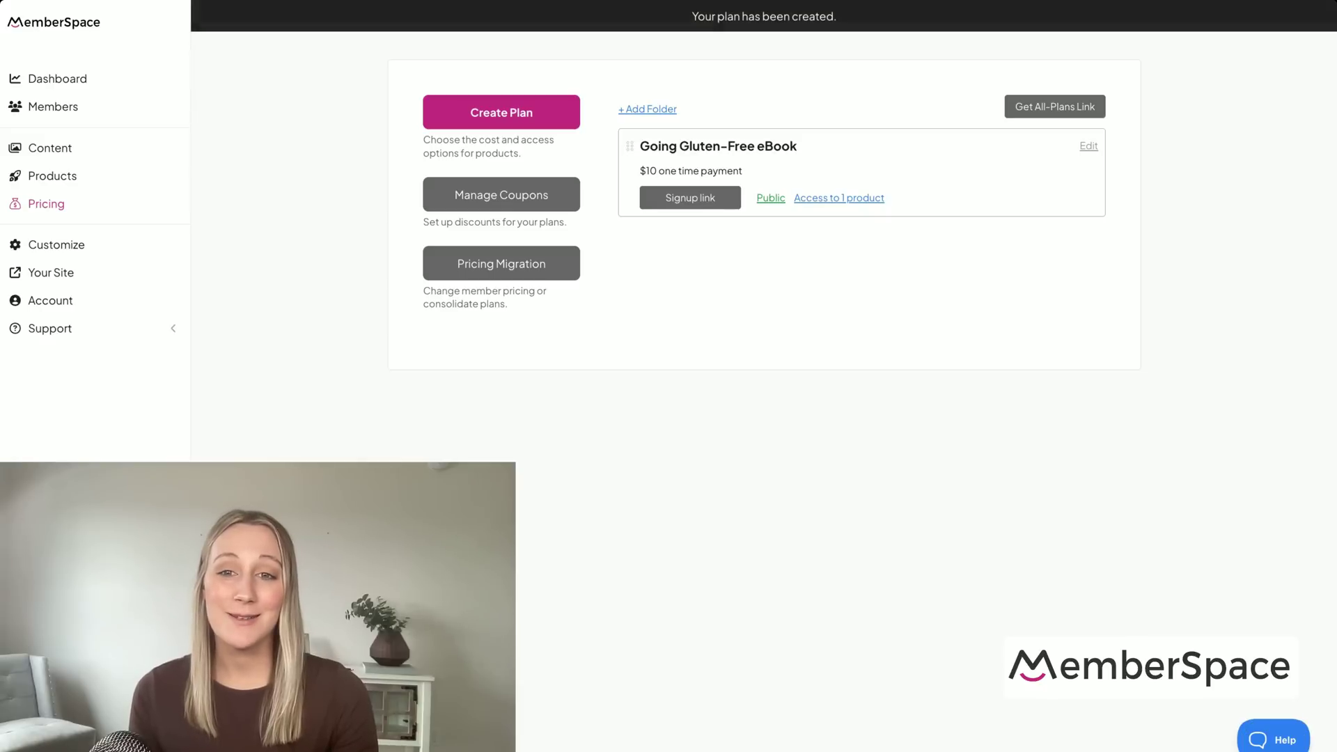